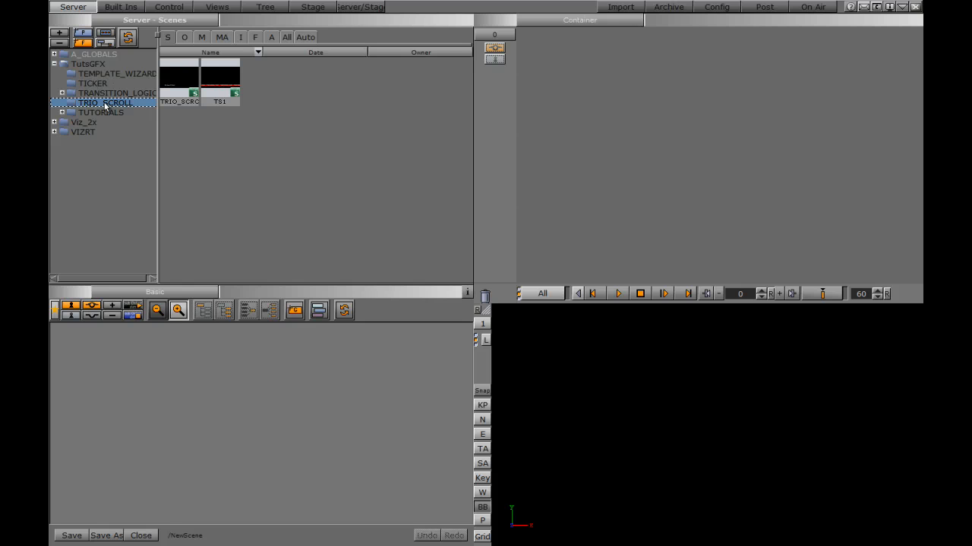
Create a new scene named CREDITS in the TRIO_SCROLL folder and open it
{"action": "right_click", "coordinate": [309, 168]}
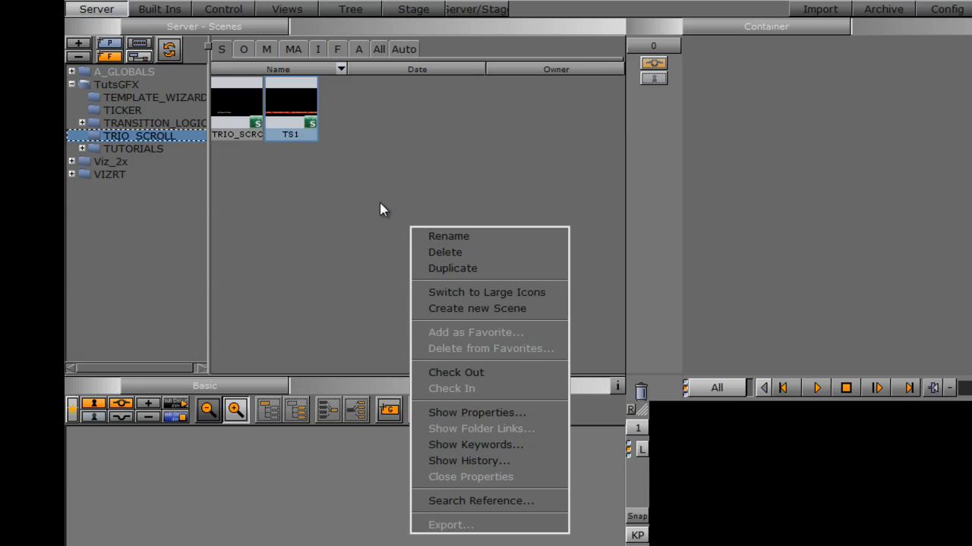
{"action": "left_click", "coordinate": [491, 308]}
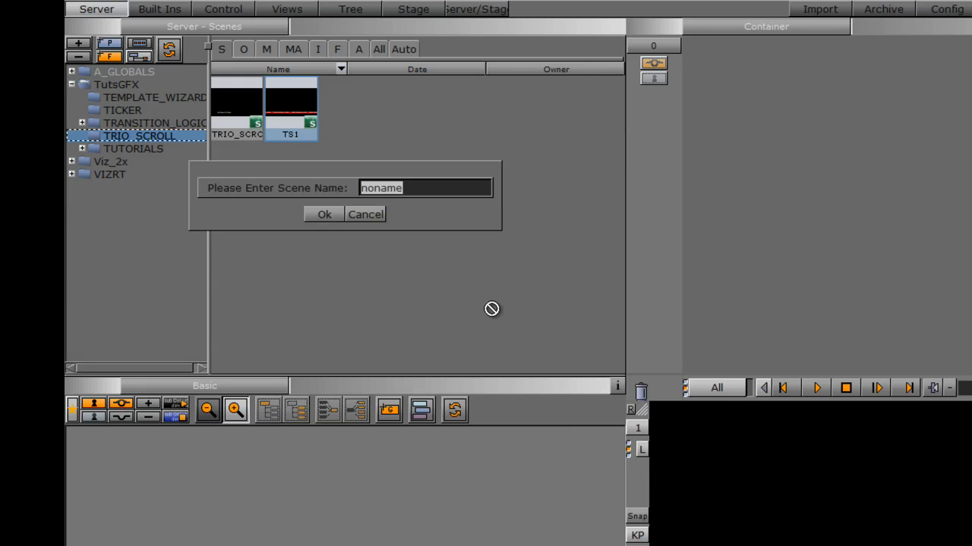
{"action": "type", "text": "CREDITS"}
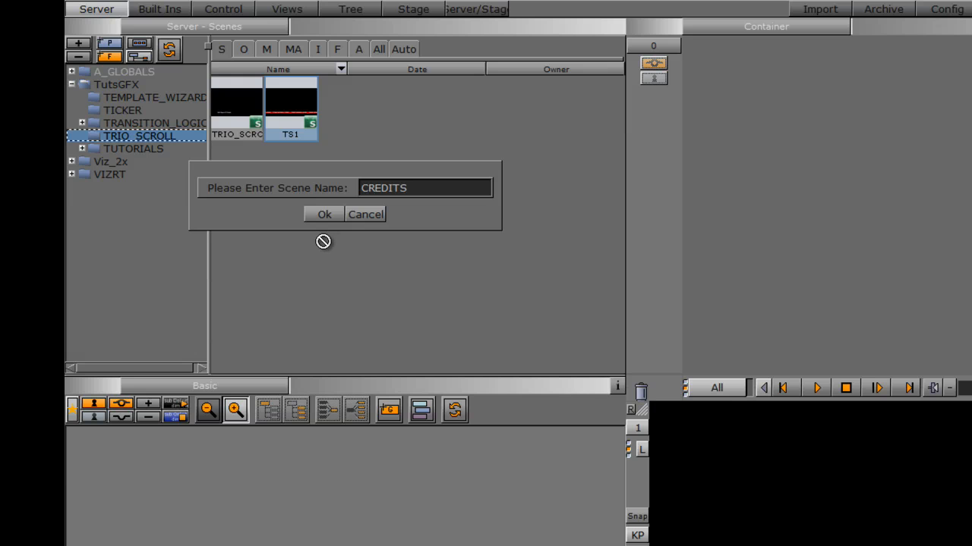
{"action": "left_click", "coordinate": [324, 215]}
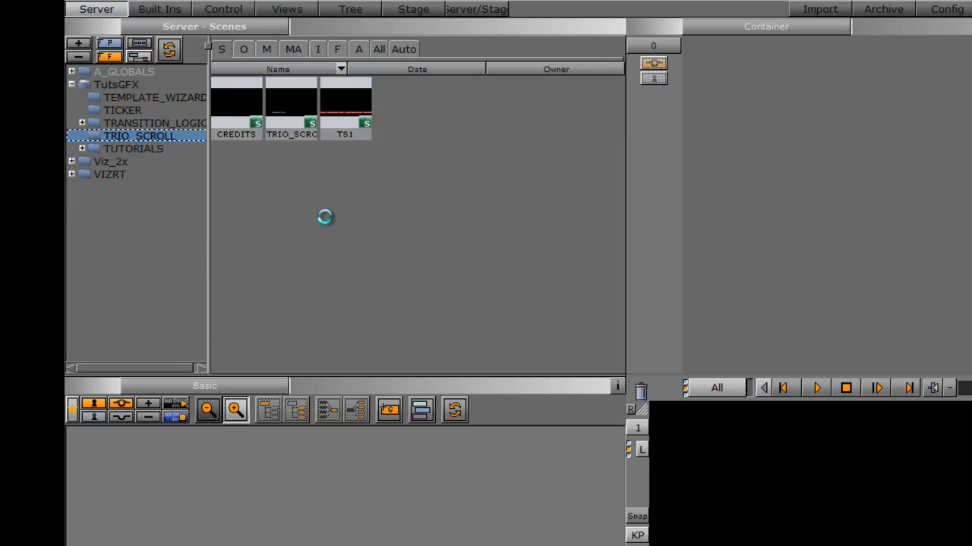
{"action": "left_click", "coordinate": [227, 118]}
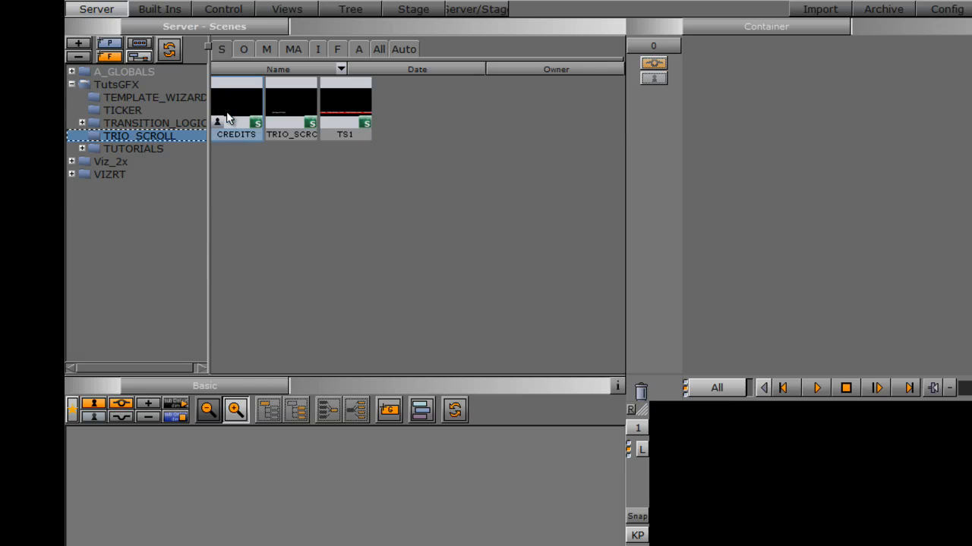
Add a group container holding a Gill-Sans-MT-Bold text from A_GLOBALS/FONTS, and move the text to about X -210, Y -20
{"action": "left_click_drag", "start_coordinate": [384, 411], "coordinate": [144, 484]}
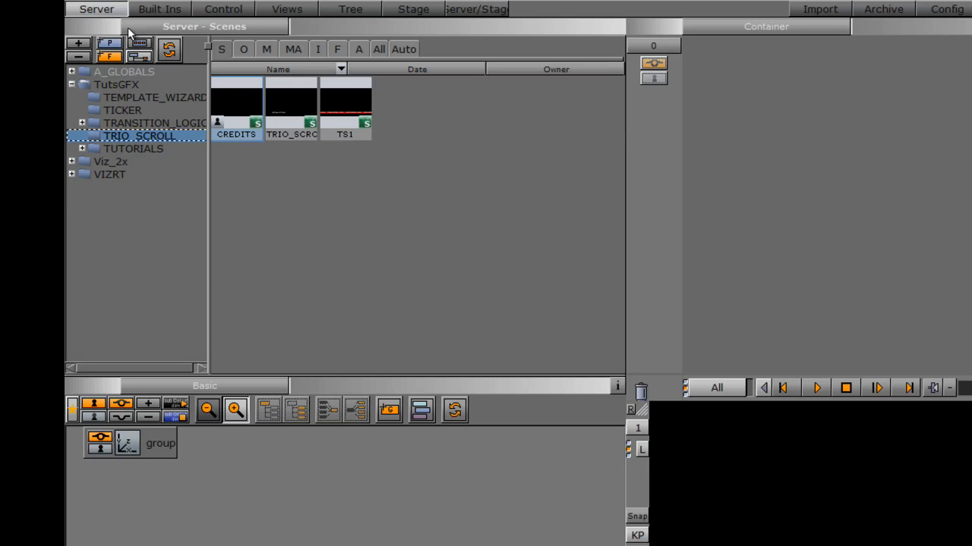
{"action": "left_click", "coordinate": [338, 47]}
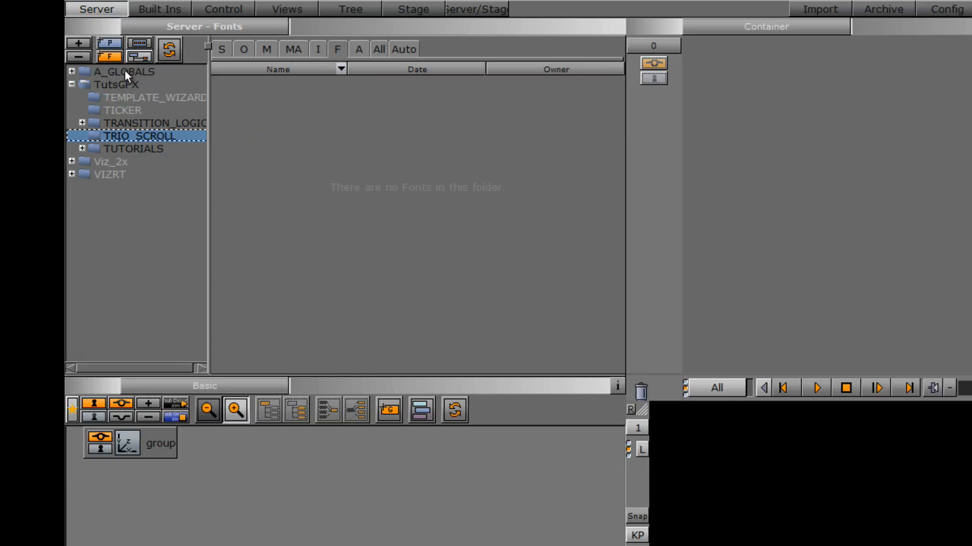
{"action": "left_click", "coordinate": [125, 70]}
{"action": "left_click", "coordinate": [71, 71]}
{"action": "left_click", "coordinate": [116, 98]}
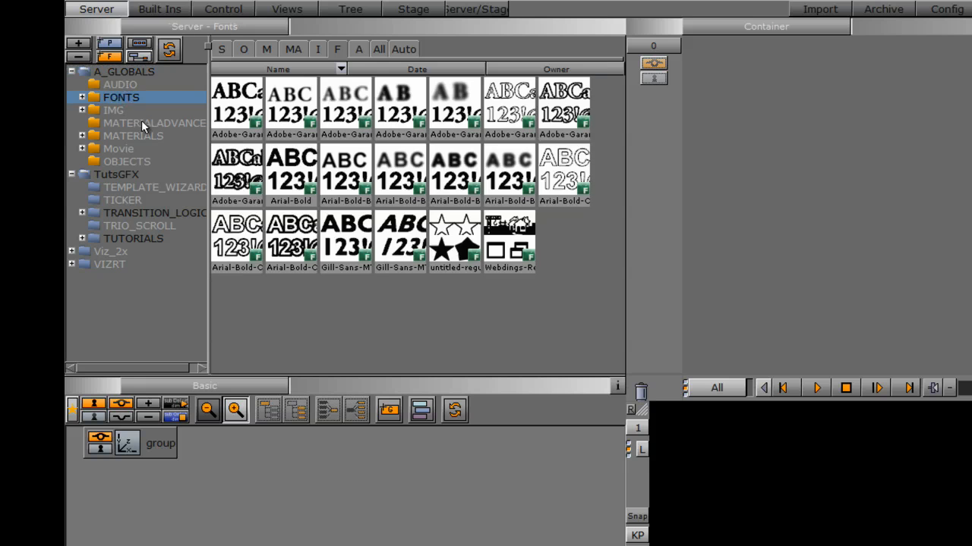
{"action": "left_click_drag", "start_coordinate": [345, 238], "coordinate": [244, 457]}
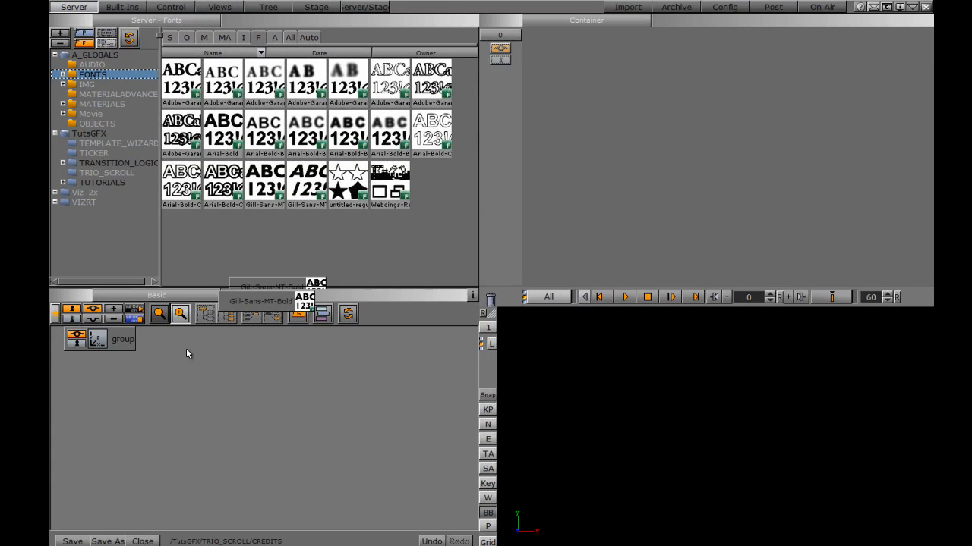
{"action": "left_click_drag", "start_coordinate": [188, 354], "coordinate": [164, 346]}
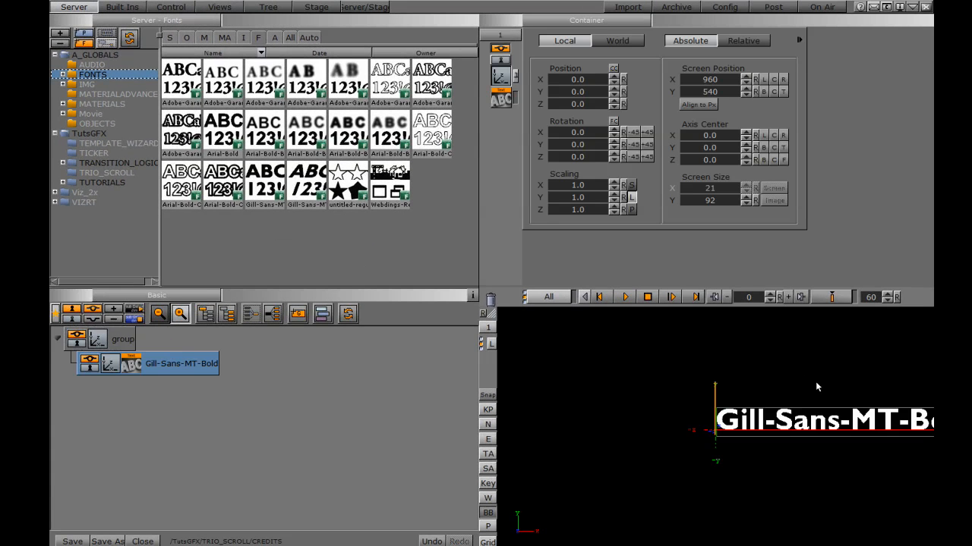
{"action": "left_click_drag", "start_coordinate": [757, 425], "coordinate": [633, 436]}
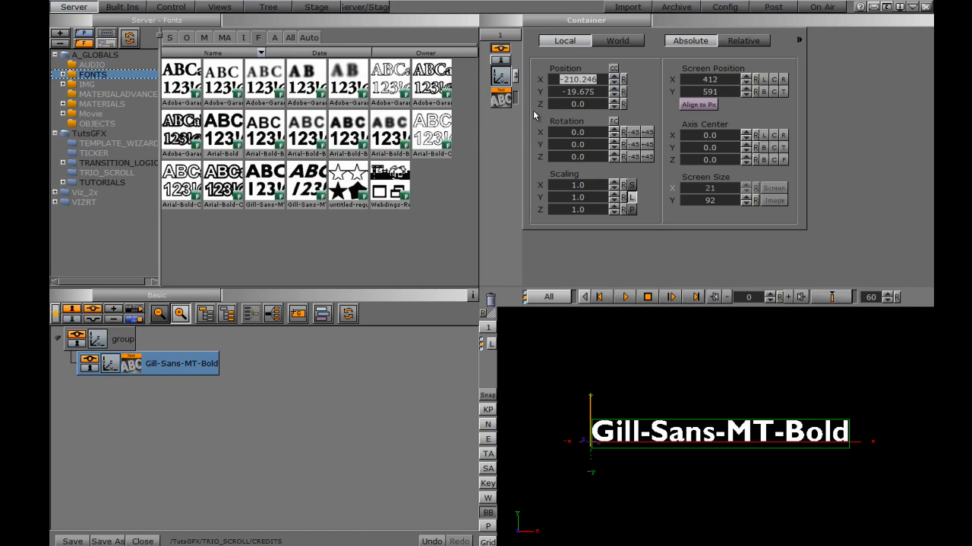
Replace the text container's content with NAME HERE
{"action": "left_click", "coordinate": [500, 100]}
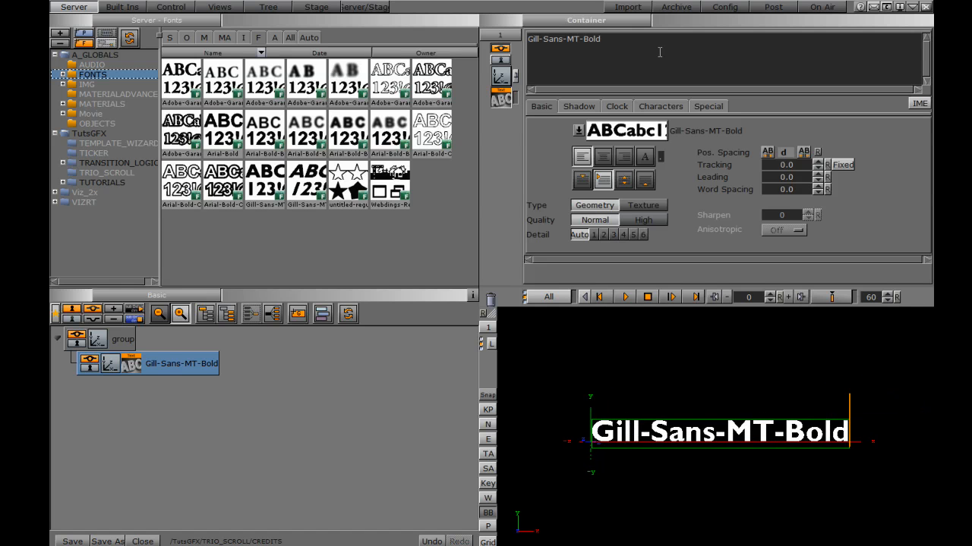
{"action": "left_click_drag", "start_coordinate": [651, 43], "coordinate": [543, 36]}
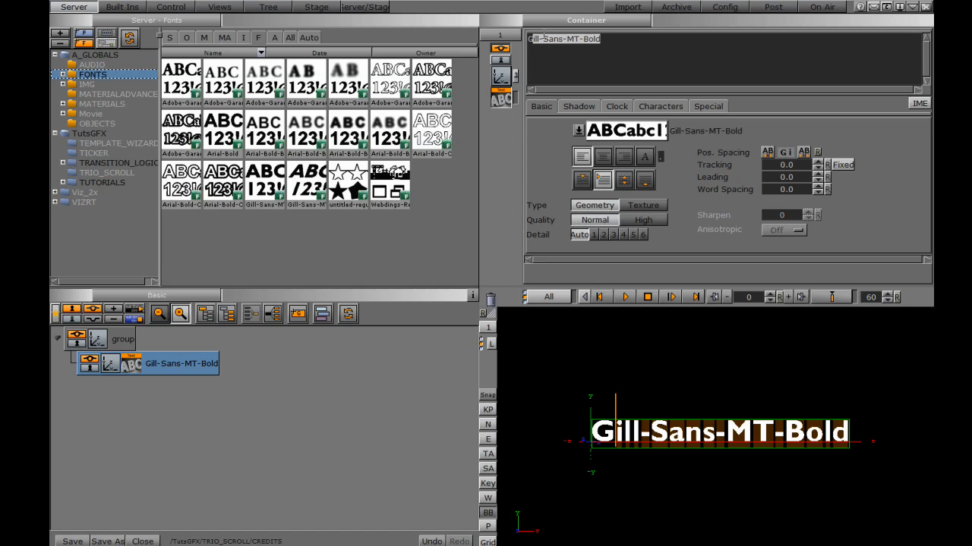
{"action": "key", "text": "BackSpace"}
{"action": "type", "text": "n"}
{"action": "key", "text": "BackSpace"}
{"action": "type", "text": "NE"}
{"action": "key", "text": "BackSpace"}
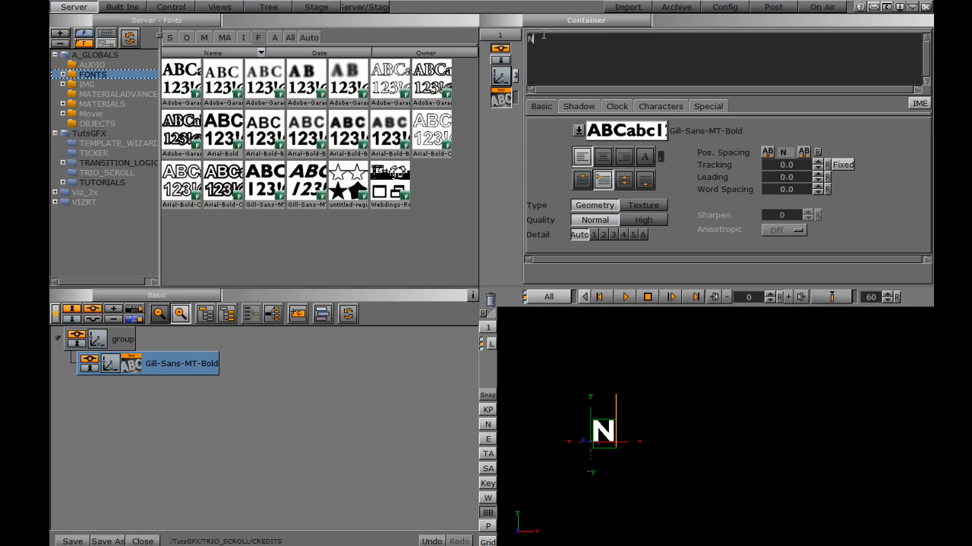
{"action": "type", "text": "AME HERE"}
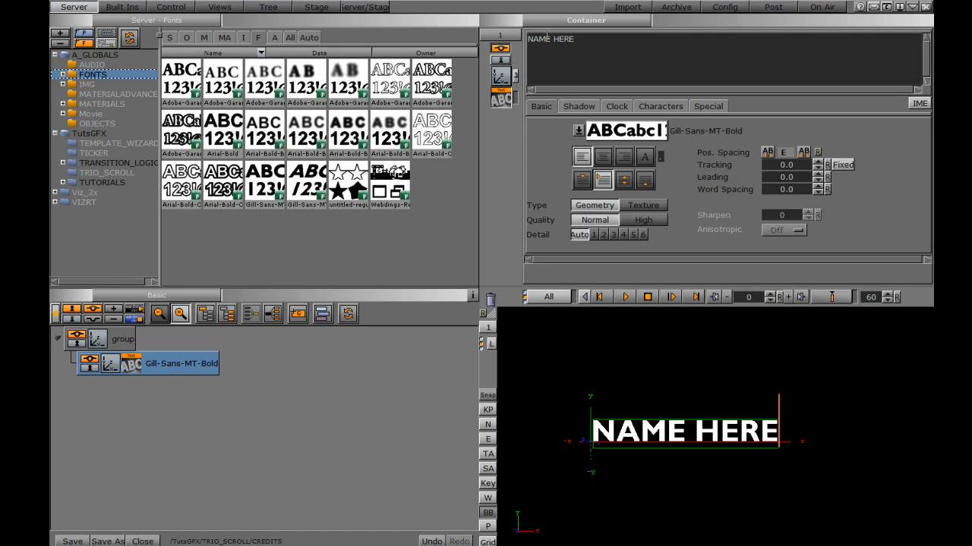
Centre-justify the NAME HERE text and move it horizontally to about X -9
{"action": "left_click", "coordinate": [506, 73]}
{"action": "left_click_drag", "start_coordinate": [563, 79], "coordinate": [590, 86]}
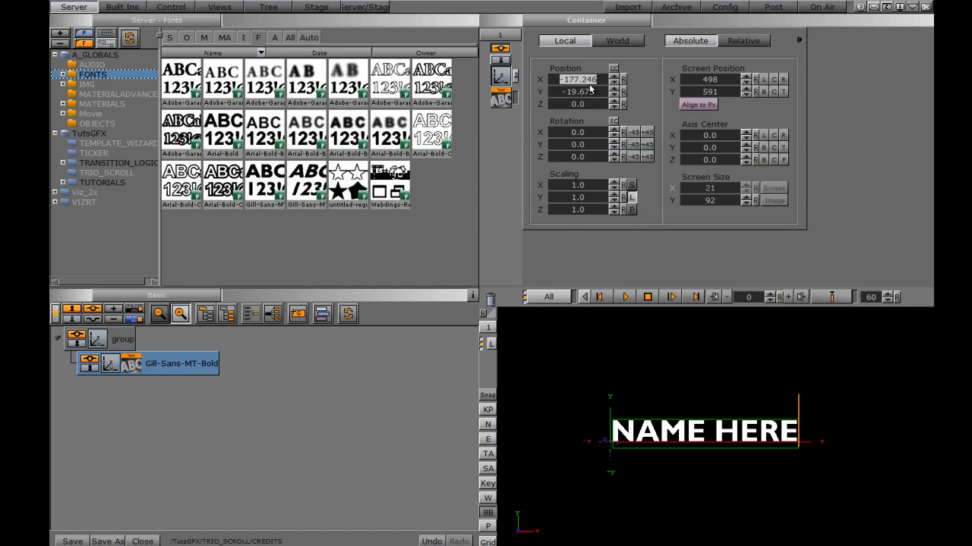
{"action": "left_click", "coordinate": [504, 100]}
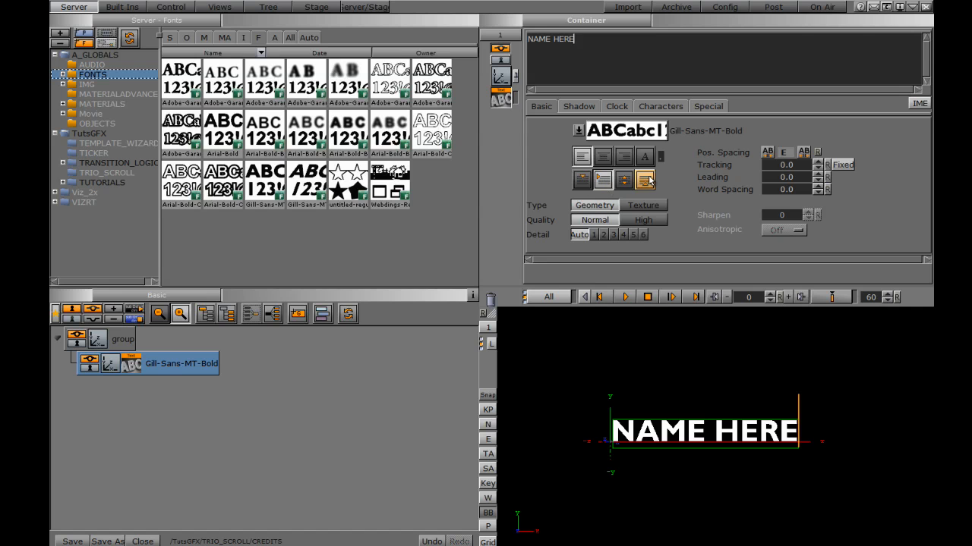
{"action": "left_click", "coordinate": [604, 162]}
{"action": "left_click", "coordinate": [501, 77]}
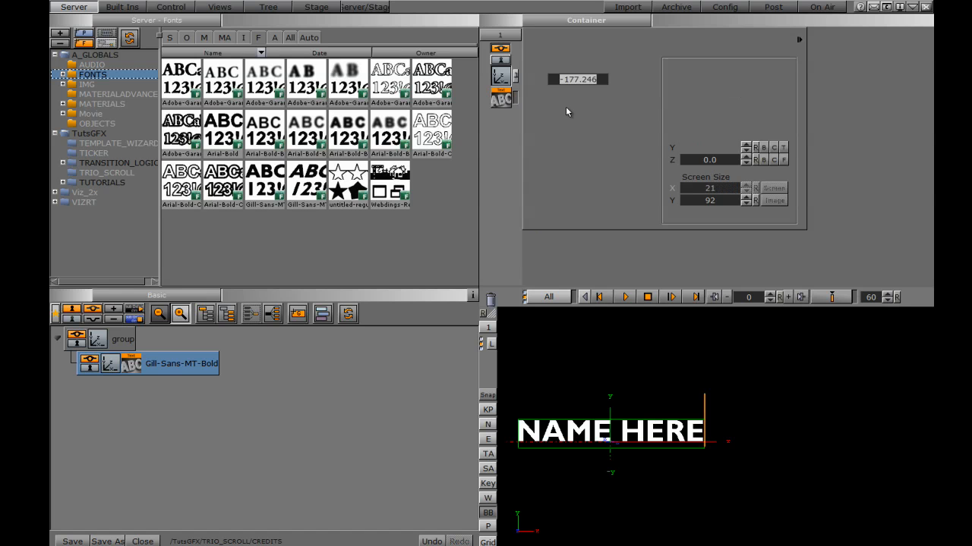
{"action": "left_click_drag", "start_coordinate": [569, 80], "coordinate": [654, 80]}
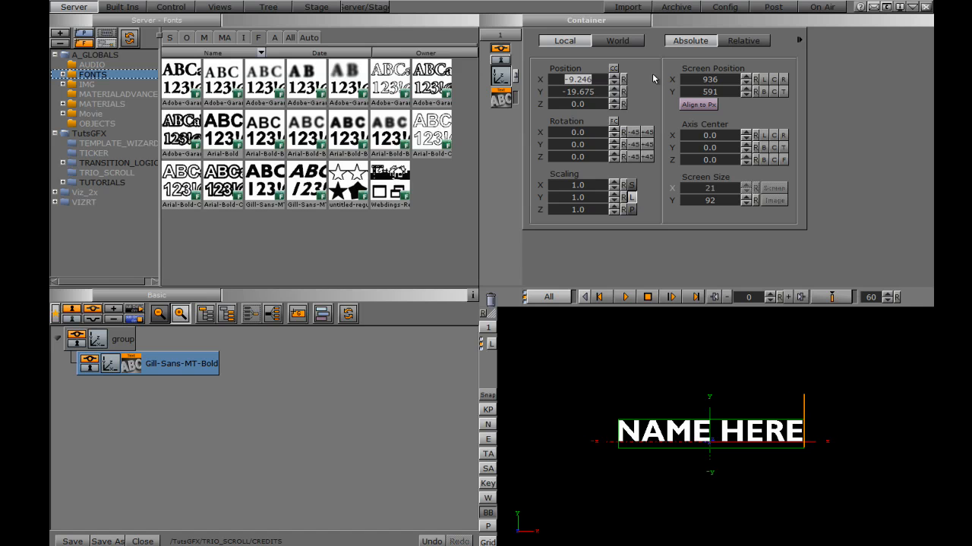
Duplicate the text container within the group, scale the copy to 0.69, and move it to about X -19, Y -65
{"action": "left_click_drag", "start_coordinate": [181, 369], "coordinate": [155, 400], "text": "ctrl"}
{"action": "mouse_move", "coordinate": [578, 186]}
{"action": "left_mouse_down"}
{"action": "mouse_move", "coordinate": [563, 189]}
{"action": "mouse_move", "coordinate": [576, 197]}
{"action": "mouse_move", "coordinate": [576, 184]}
{"action": "left_mouse_up"}
{"action": "left_click_drag", "start_coordinate": [582, 98], "coordinate": [569, 77]}
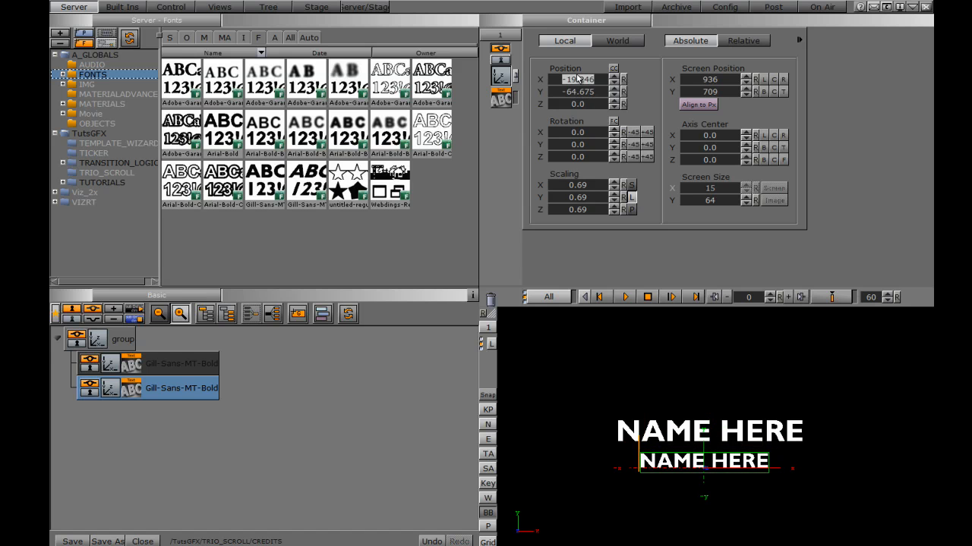
Change the smaller lower text to "position"
{"action": "left_click", "coordinate": [501, 99]}
{"action": "key", "text": "ctrl+a"}
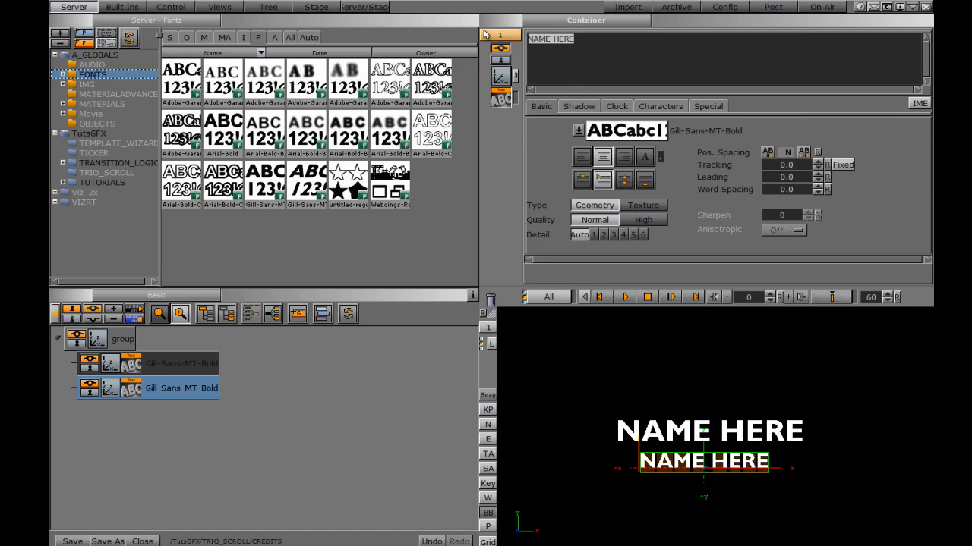
{"action": "type", "text": "position"}
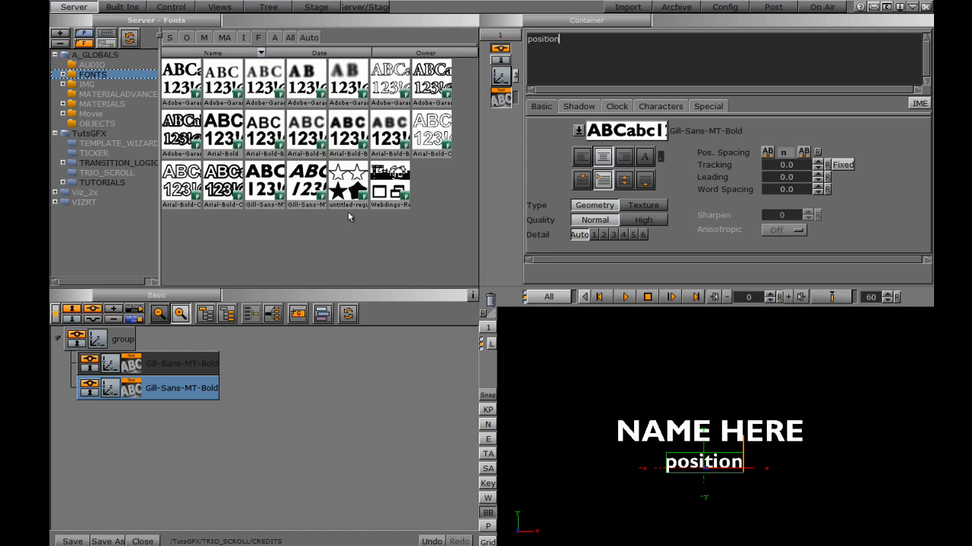
Add the ControlText plugin to the NAME HERE text container and set its description to "name"
{"action": "left_click", "coordinate": [128, 9]}
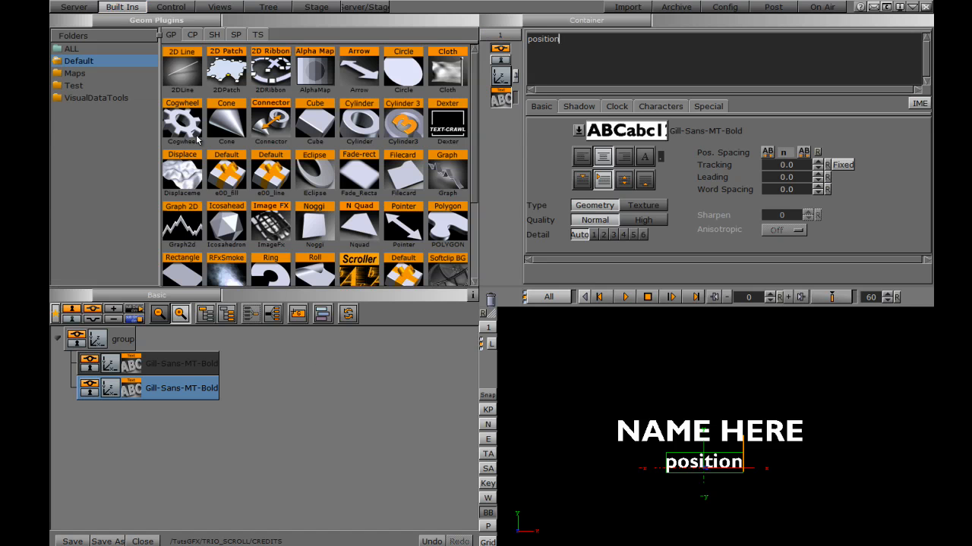
{"action": "left_click", "coordinate": [194, 35]}
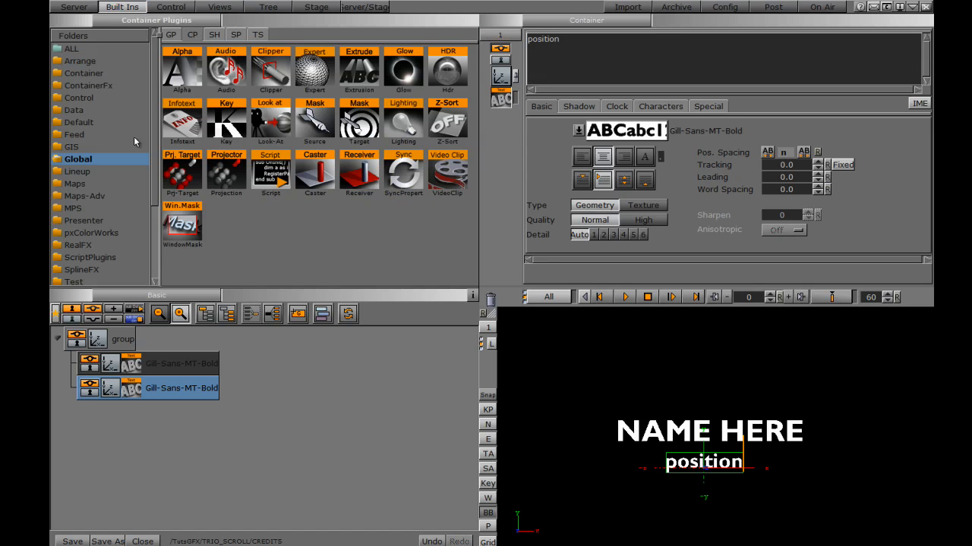
{"action": "left_click", "coordinate": [78, 97]}
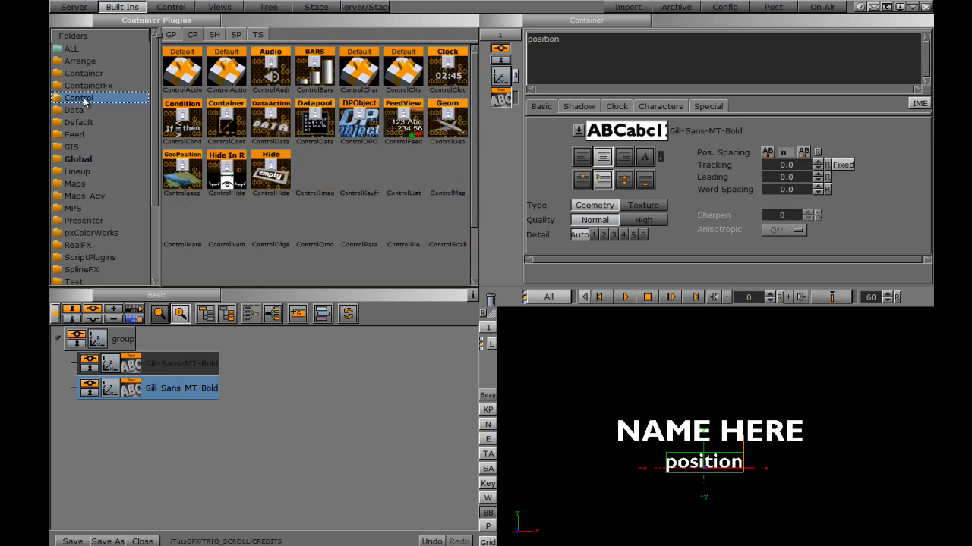
{"action": "scroll", "coordinate": [333, 220], "scroll_direction": "down", "scroll_amount": 2}
{"action": "left_click_drag", "start_coordinate": [334, 228], "coordinate": [164, 367]}
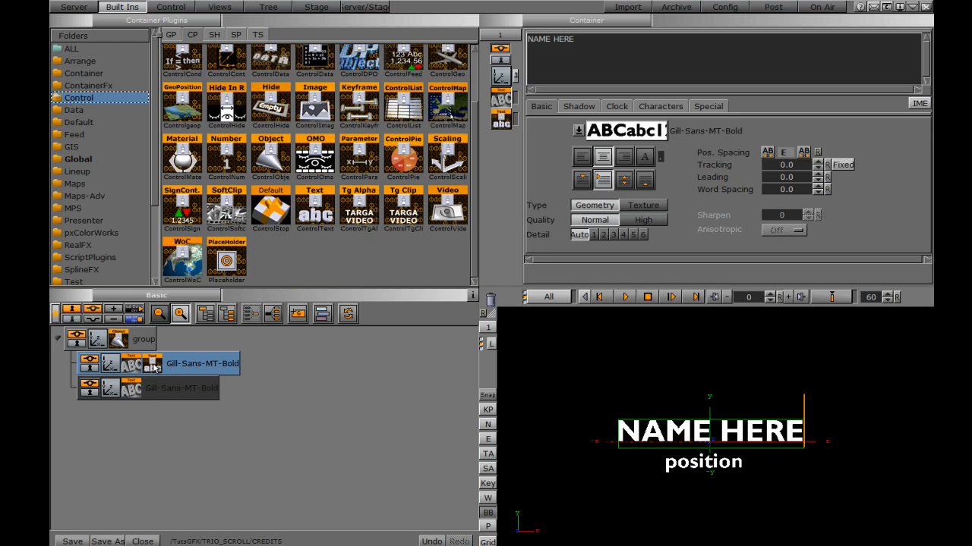
{"action": "left_click", "coordinate": [154, 367]}
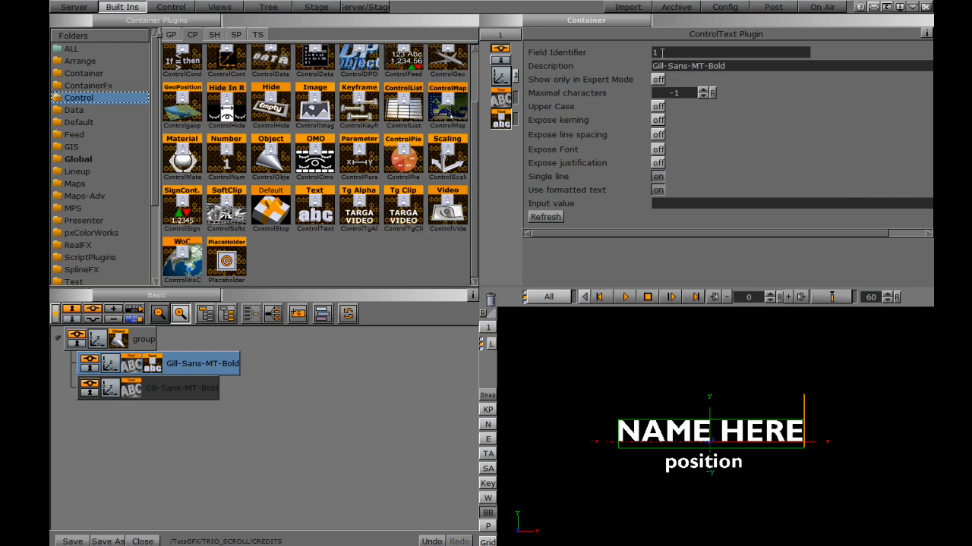
{"action": "left_click", "coordinate": [731, 67]}
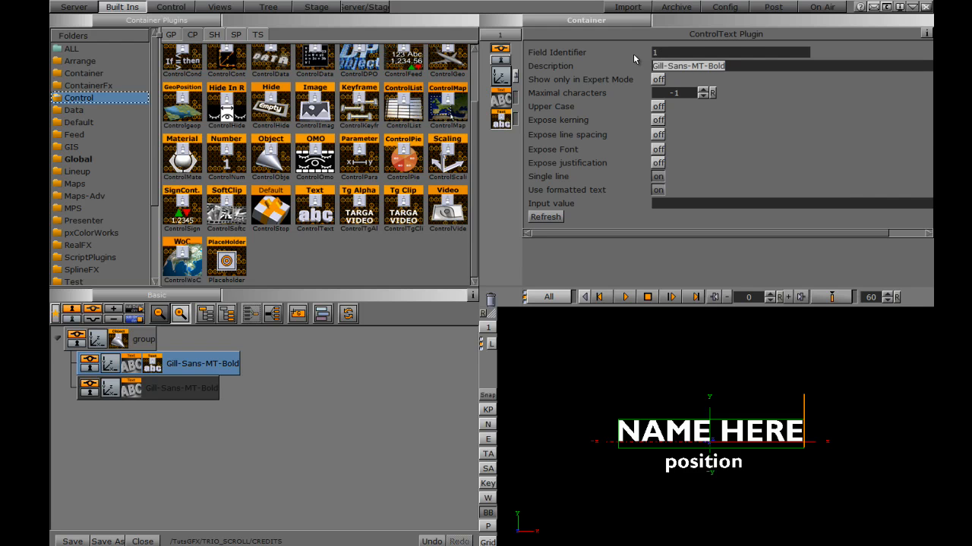
{"action": "type", "text": "name"}
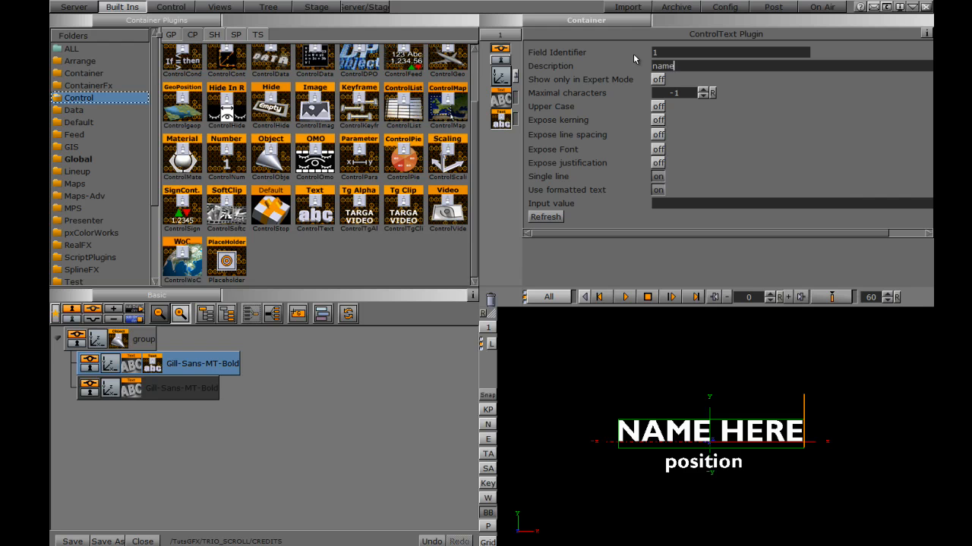
Add ControlText to the "position" text container with field identifier 2 and description "position"
{"action": "left_click_drag", "start_coordinate": [311, 203], "coordinate": [166, 394]}
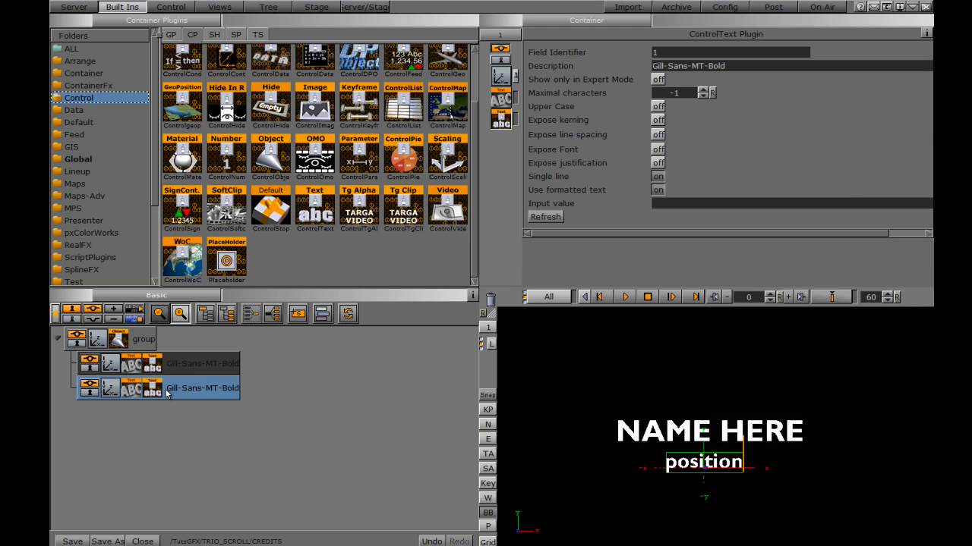
{"action": "left_click_drag", "start_coordinate": [669, 52], "coordinate": [616, 53]}
{"action": "type", "text": "2"}
{"action": "left_click_drag", "start_coordinate": [735, 68], "coordinate": [640, 57]}
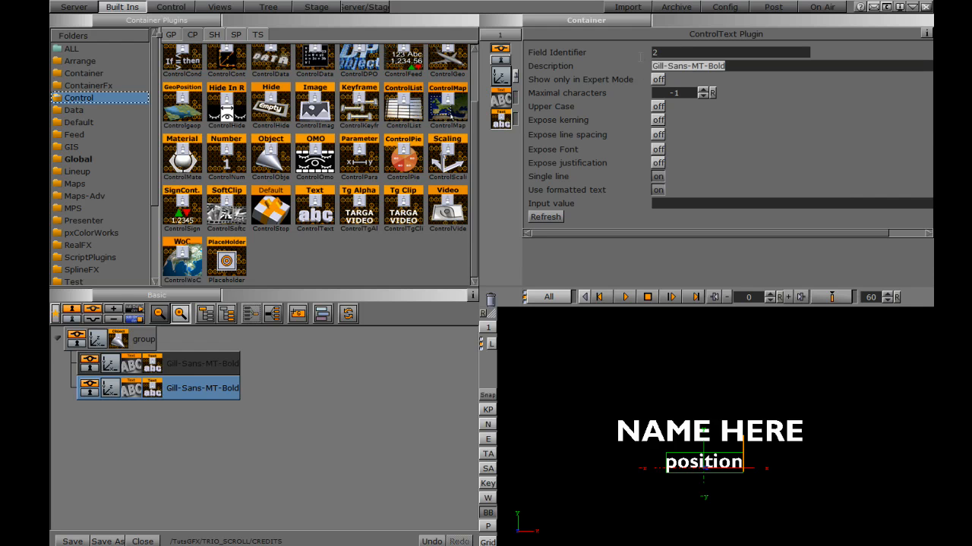
{"action": "type", "text": "position"}
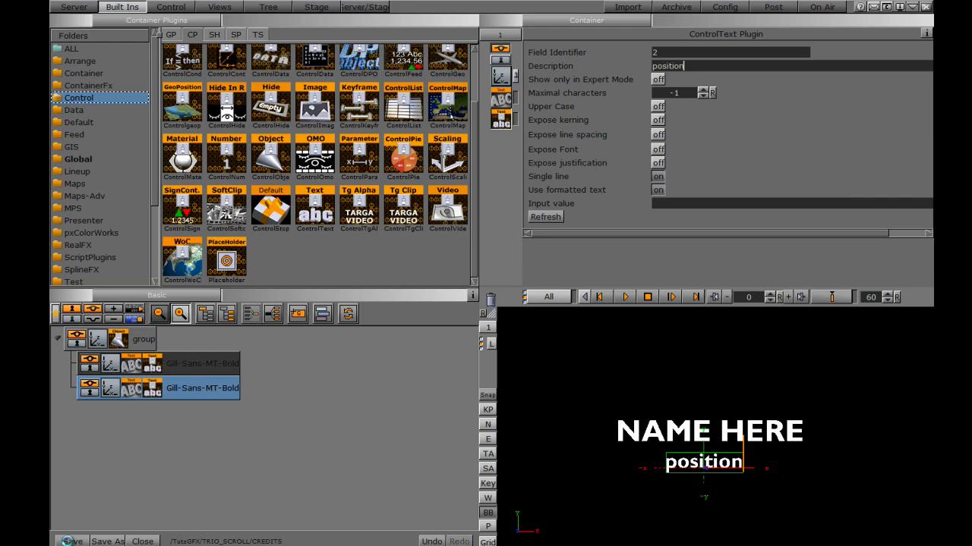
Put Viz Artist in On Air mode, then in Viz Trio import the CREDITS scene from TutsGFX/TRIO_SCROLL into the show's page list
{"action": "left_click", "coordinate": [820, 7]}
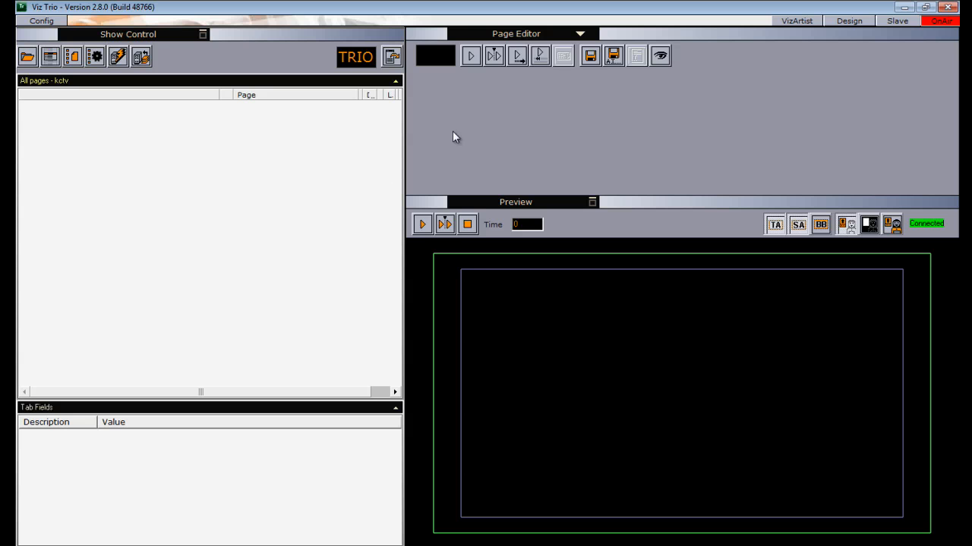
{"action": "left_click", "coordinate": [502, 34]}
{"action": "left_click", "coordinate": [492, 99]}
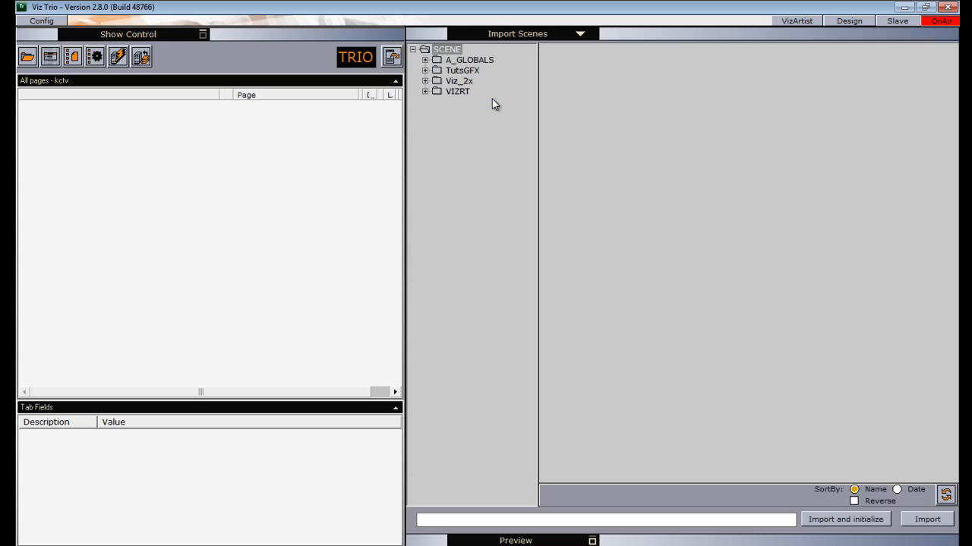
{"action": "left_click", "coordinate": [426, 70]}
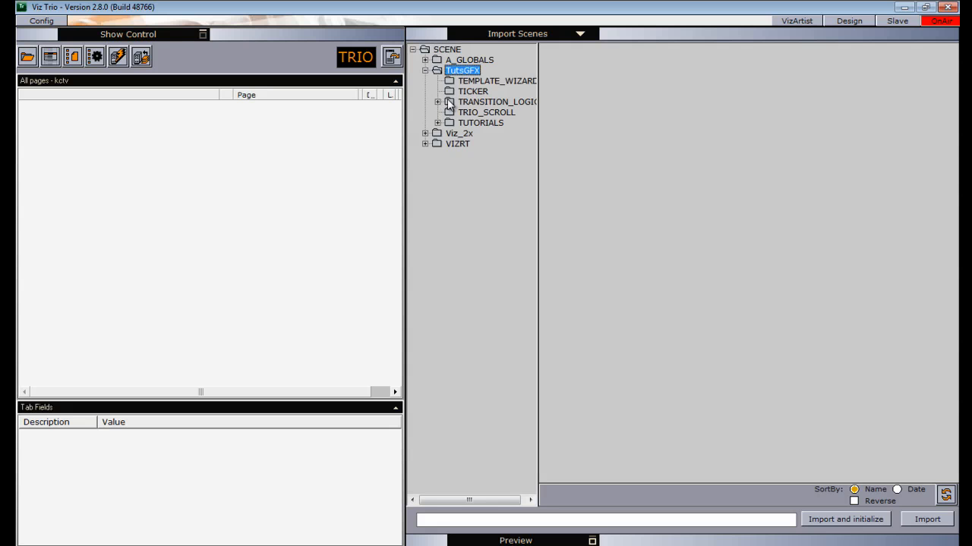
{"action": "left_click", "coordinate": [479, 112]}
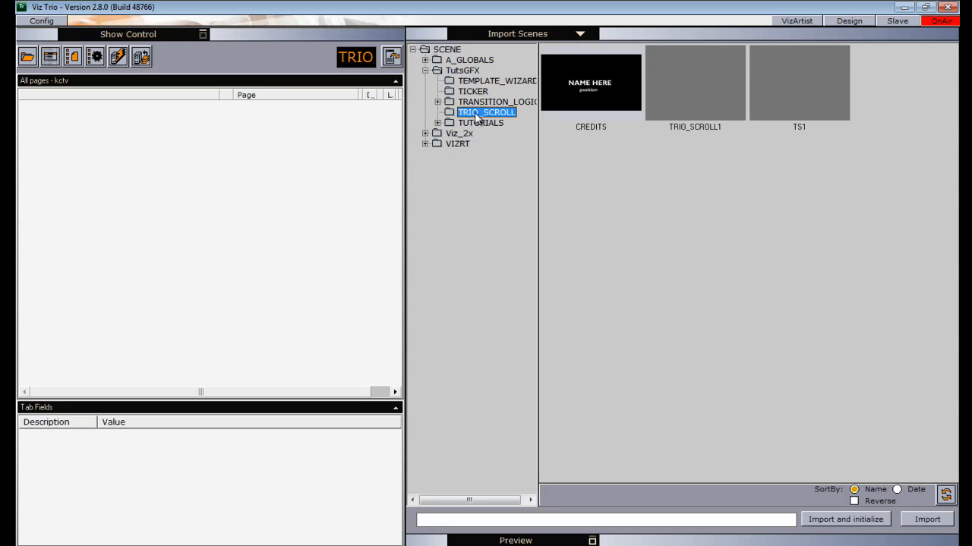
{"action": "left_click", "coordinate": [585, 88]}
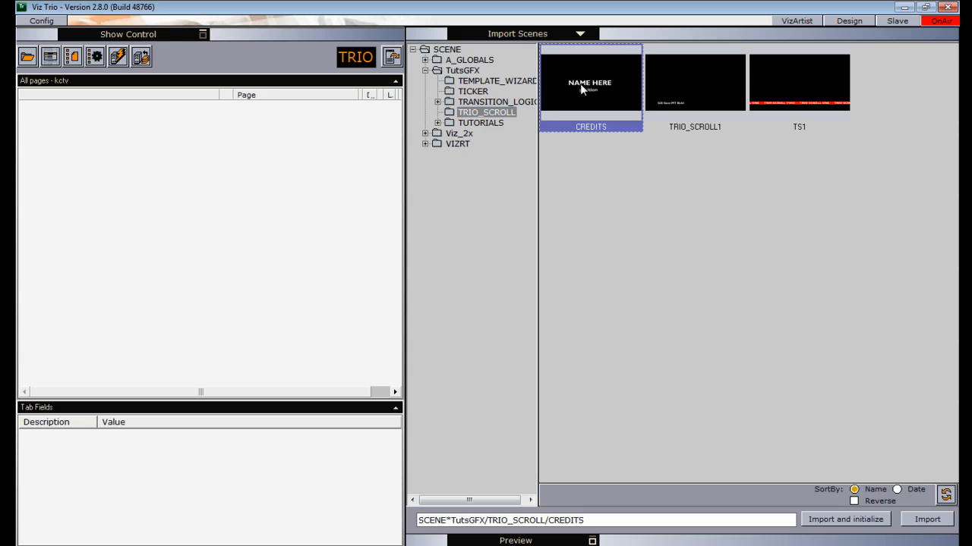
{"action": "left_click_drag", "start_coordinate": [579, 84], "coordinate": [147, 148]}
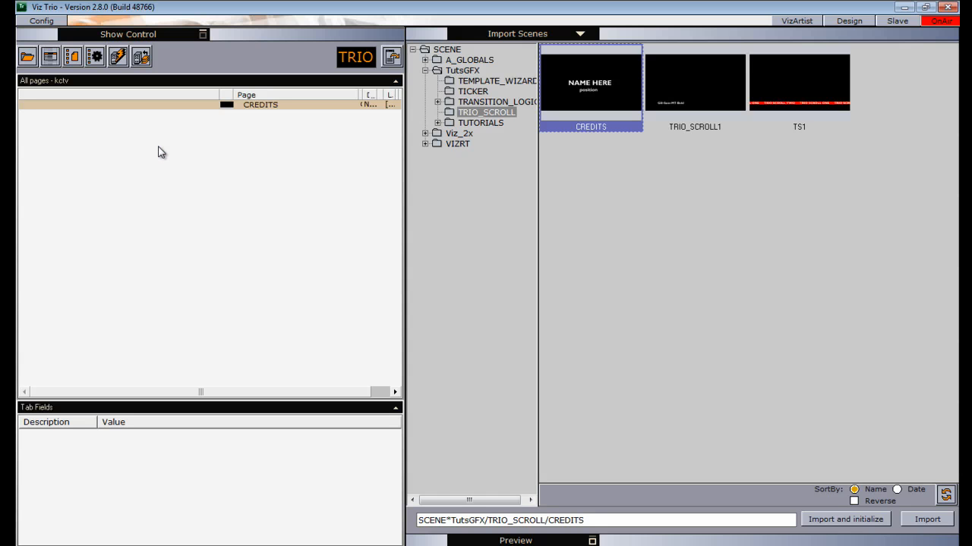
Open the CREDITS page for editing and set its name field to "NAME HERE 1"
{"action": "left_click", "coordinate": [130, 106]}
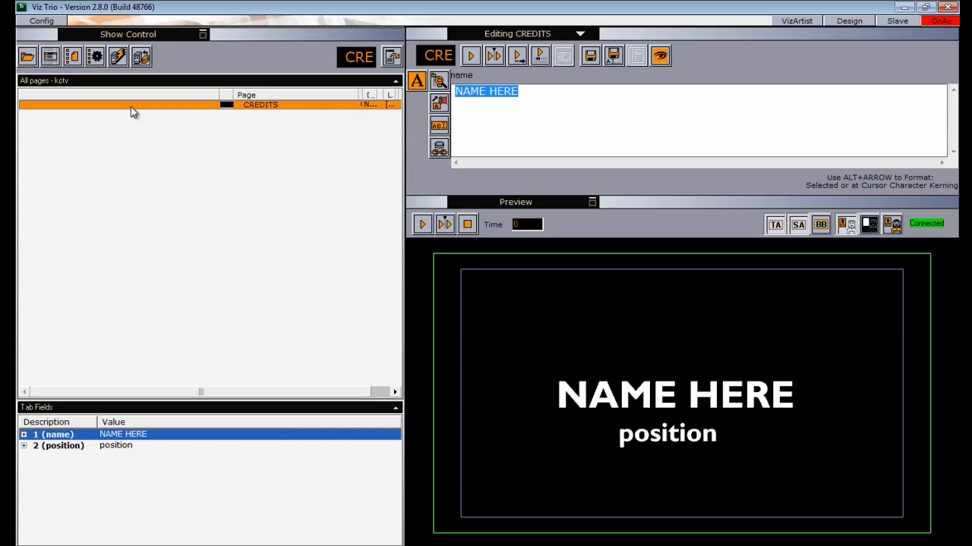
{"action": "left_click", "coordinate": [64, 445]}
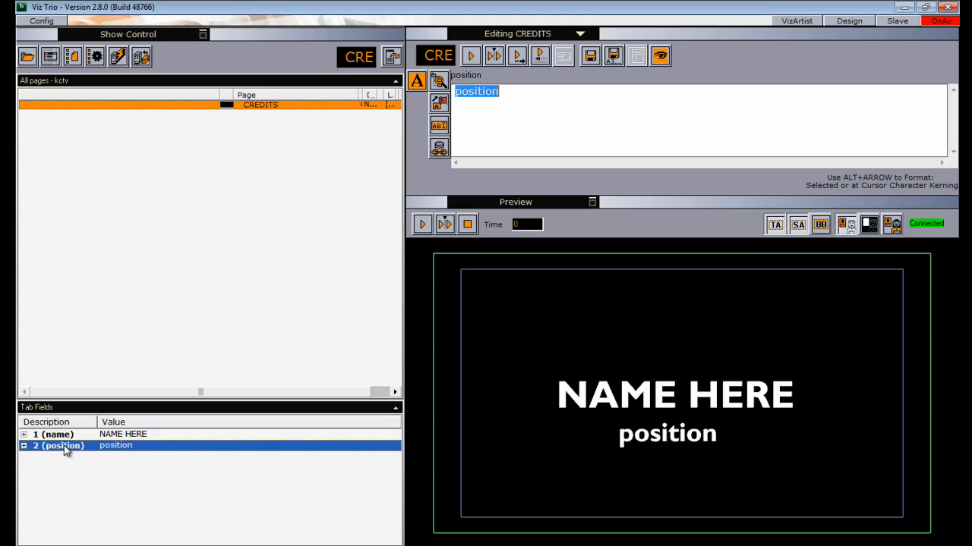
{"action": "left_click", "coordinate": [65, 436]}
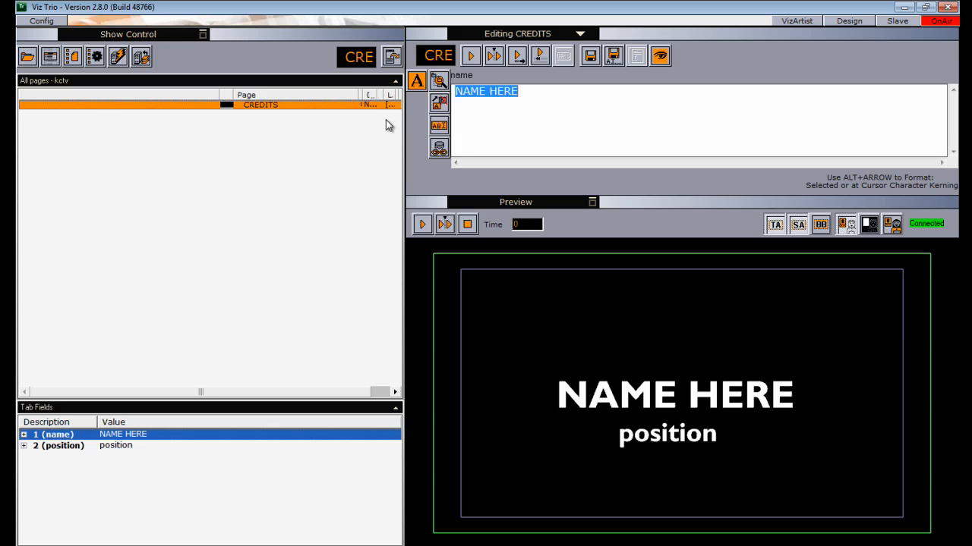
{"action": "left_click", "coordinate": [541, 91]}
{"action": "type", "text": "1"}
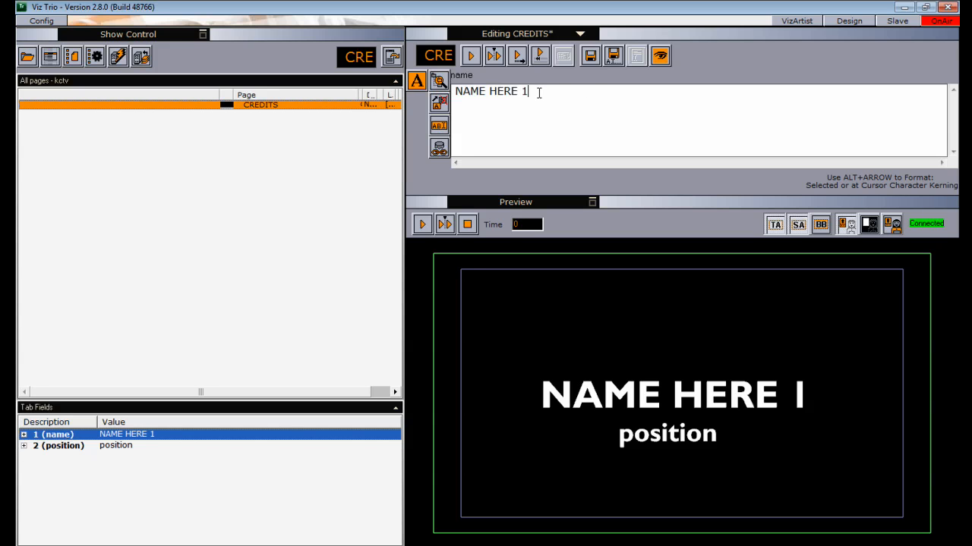
Set the position field to "position 1" and save the result as new page 1000
{"action": "left_click", "coordinate": [110, 453]}
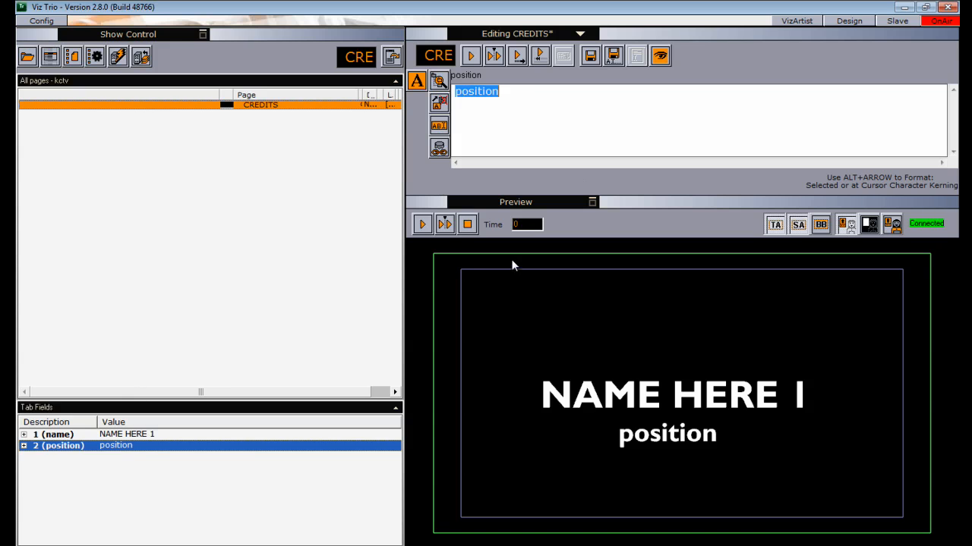
{"action": "left_click", "coordinate": [513, 92]}
{"action": "type", "text": "1"}
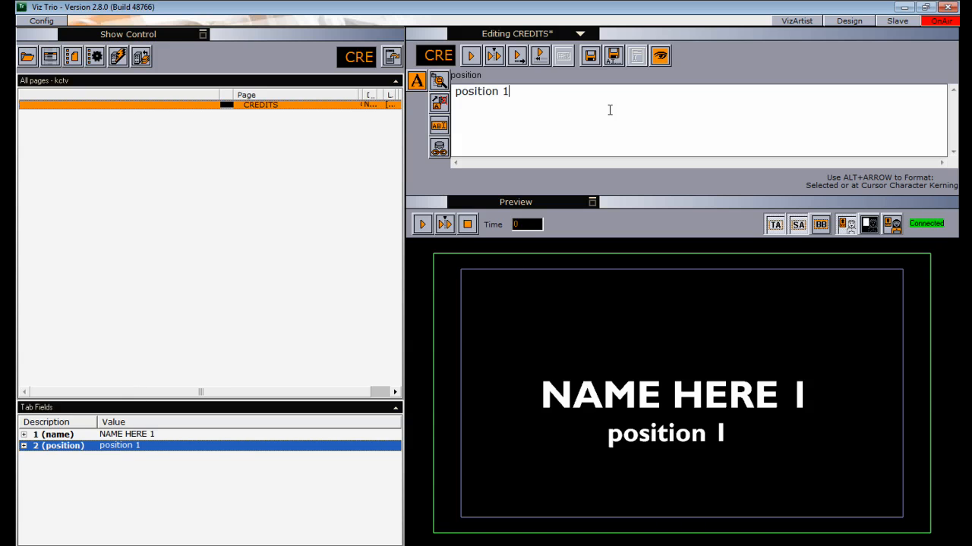
{"action": "left_click", "coordinate": [613, 56]}
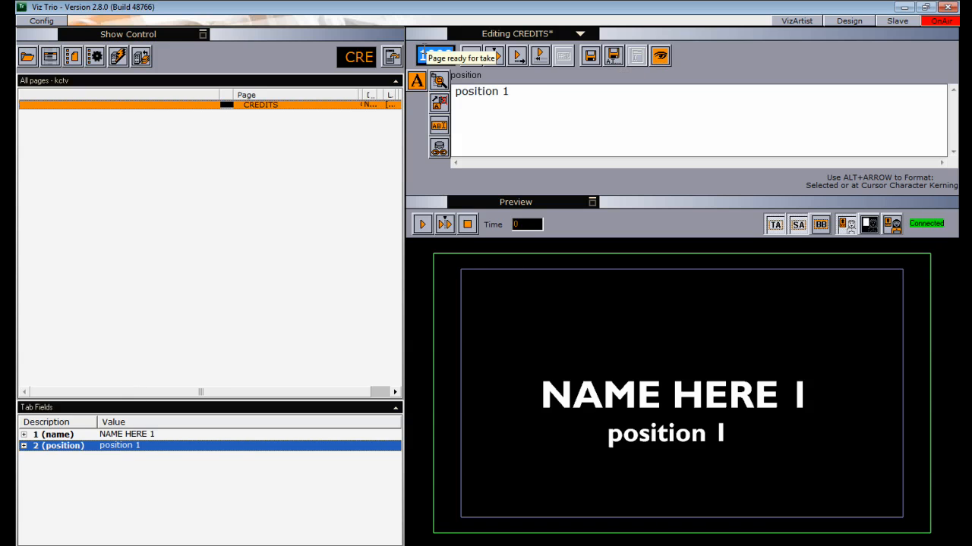
{"action": "key", "text": "Return"}
Change the fields to "position 2" and "NAME HERE 2" and save them as new page 1001
{"action": "key", "text": "BackSpace"}
{"action": "type", "text": "2"}
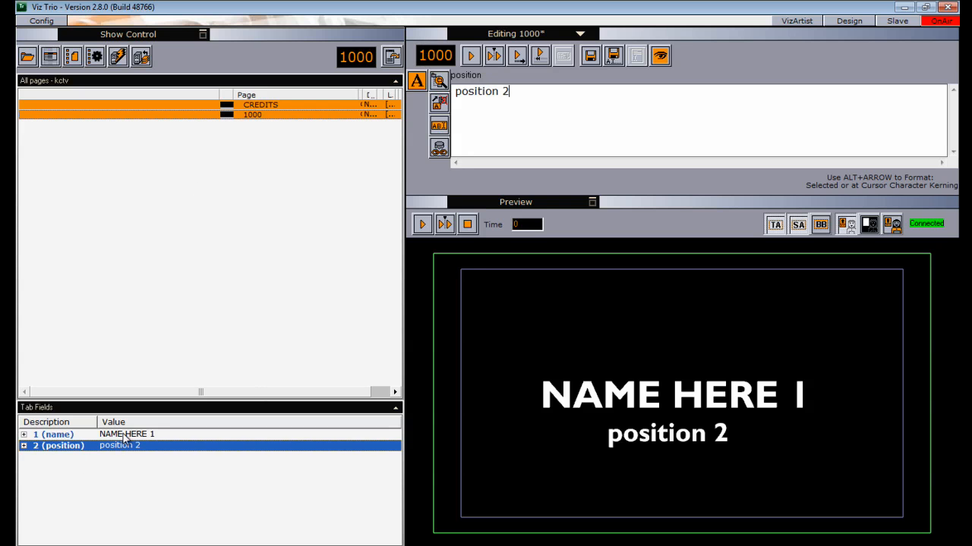
{"action": "left_click", "coordinate": [123, 435]}
{"action": "double_click", "coordinate": [523, 91]}
{"action": "type", "text": "2"}
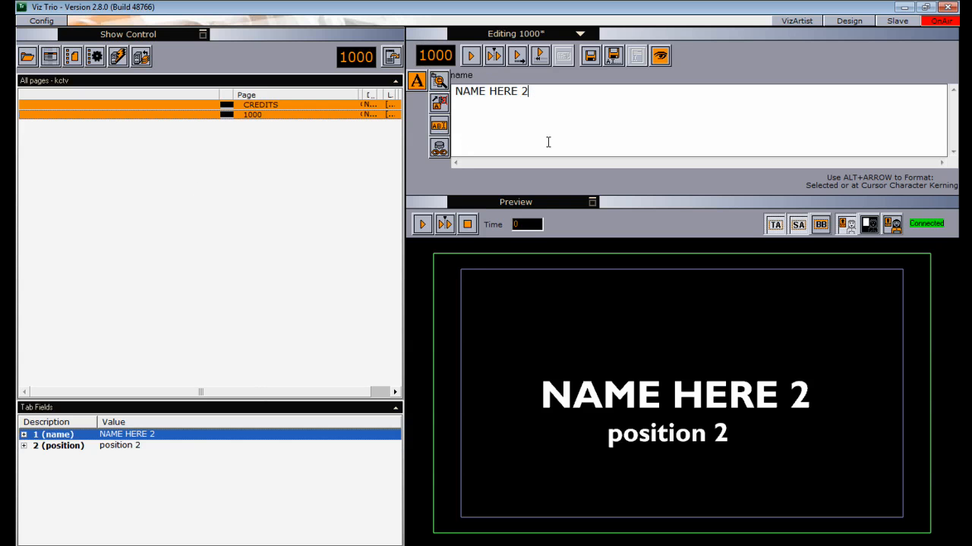
{"action": "left_click", "coordinate": [613, 56]}
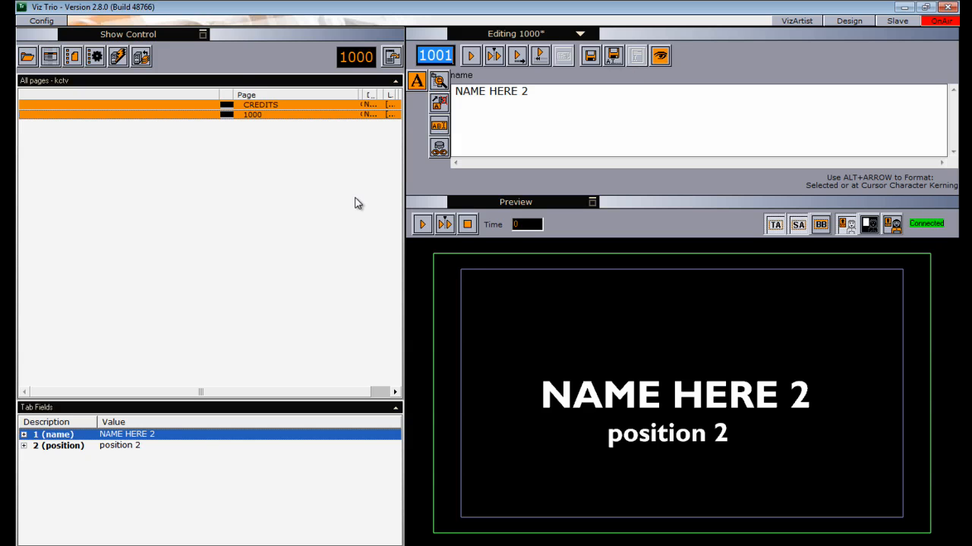
{"action": "key", "text": "Return"}
Change the fields to "NAME HERE 3" and "position 3" and save them as new page 1002
{"action": "double_click", "coordinate": [525, 91]}
{"action": "type", "text": "3"}
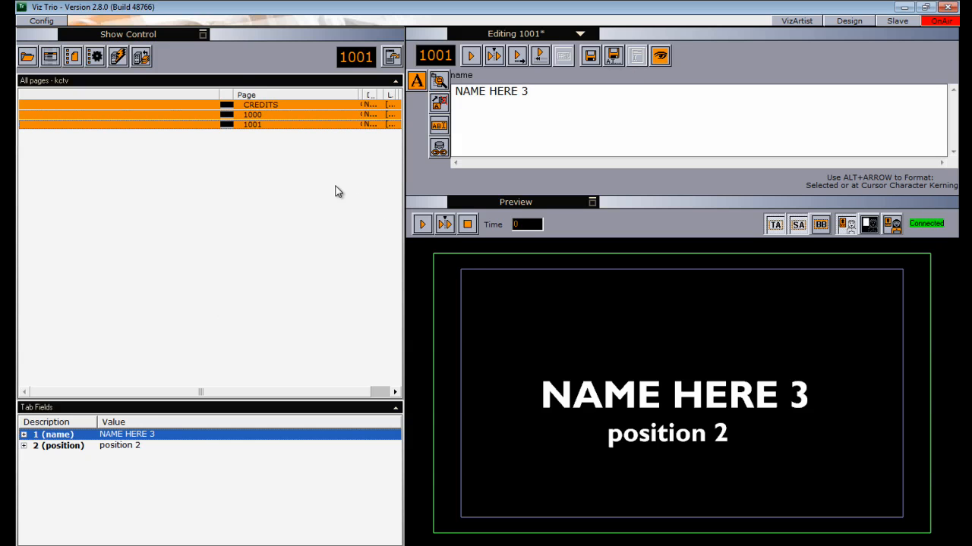
{"action": "left_click", "coordinate": [133, 447]}
{"action": "left_click", "coordinate": [534, 93]}
{"action": "key", "text": "shift+Left"}
{"action": "type", "text": "3"}
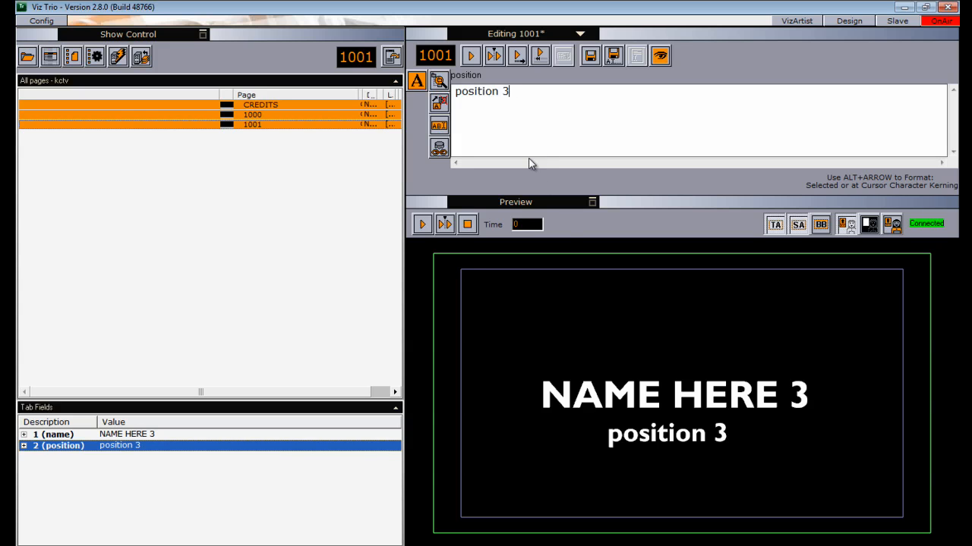
{"action": "left_click", "coordinate": [613, 58]}
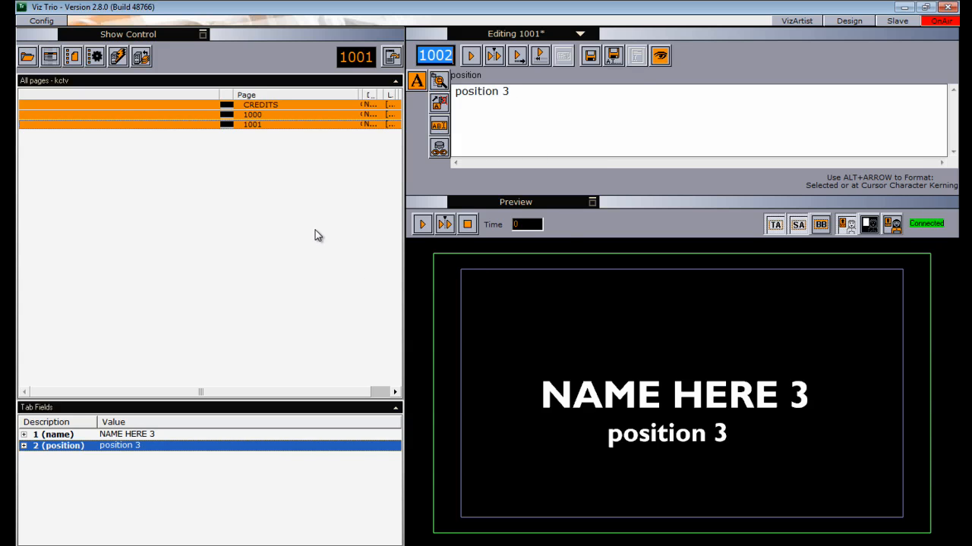
{"action": "key", "text": "Return"}
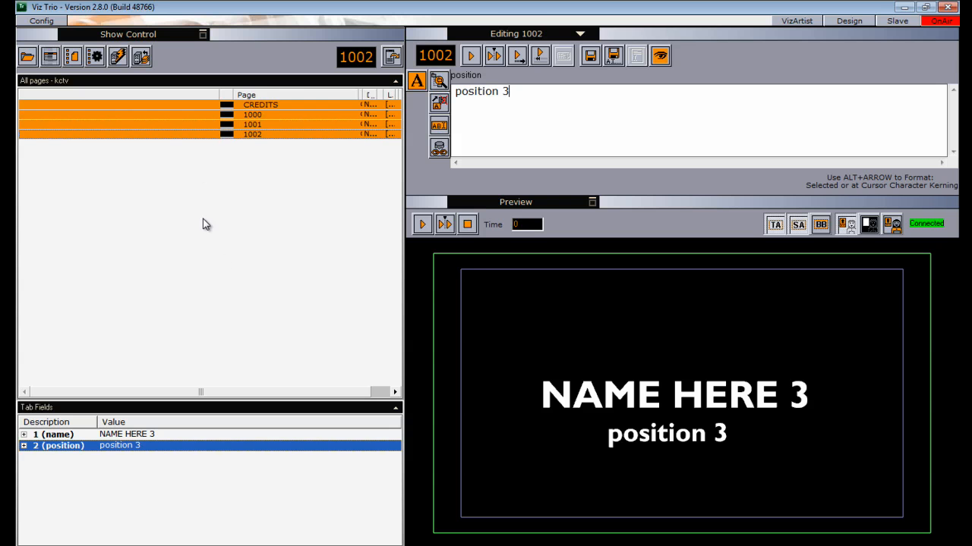
{"action": "left_click", "coordinate": [190, 134]}
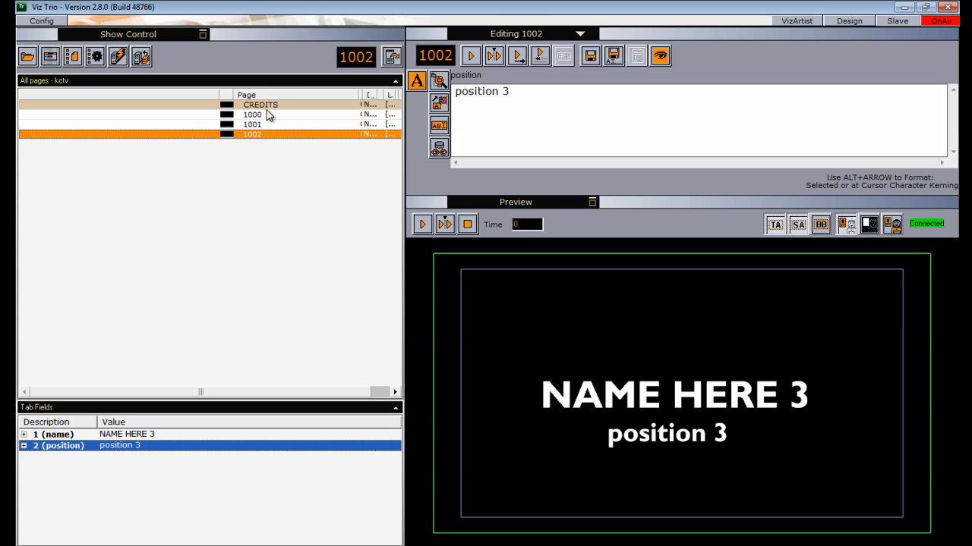
Set up a new scroll template named "credits" with scene directory TutsGFX/TRIO_SCROLL and description "credits"
{"action": "left_click", "coordinate": [531, 33]}
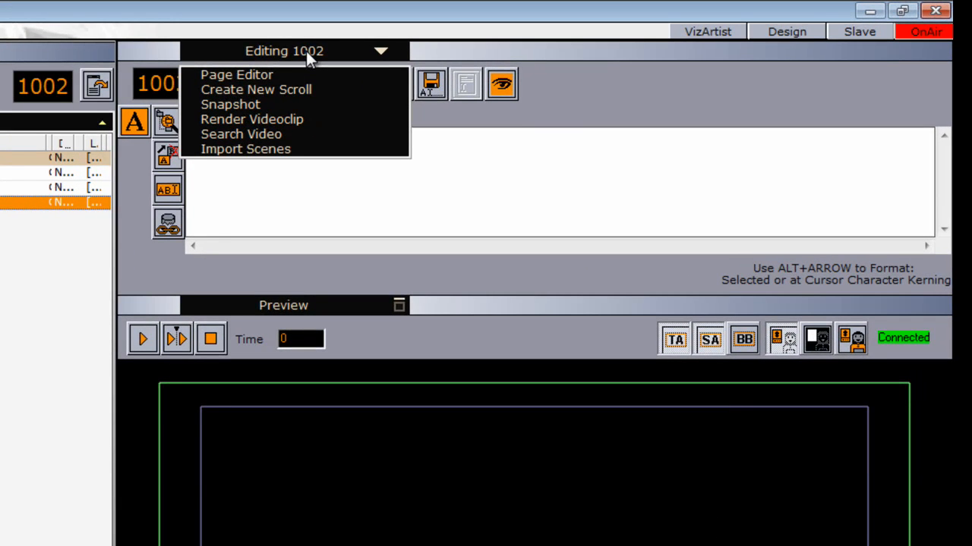
{"action": "left_click", "coordinate": [296, 90]}
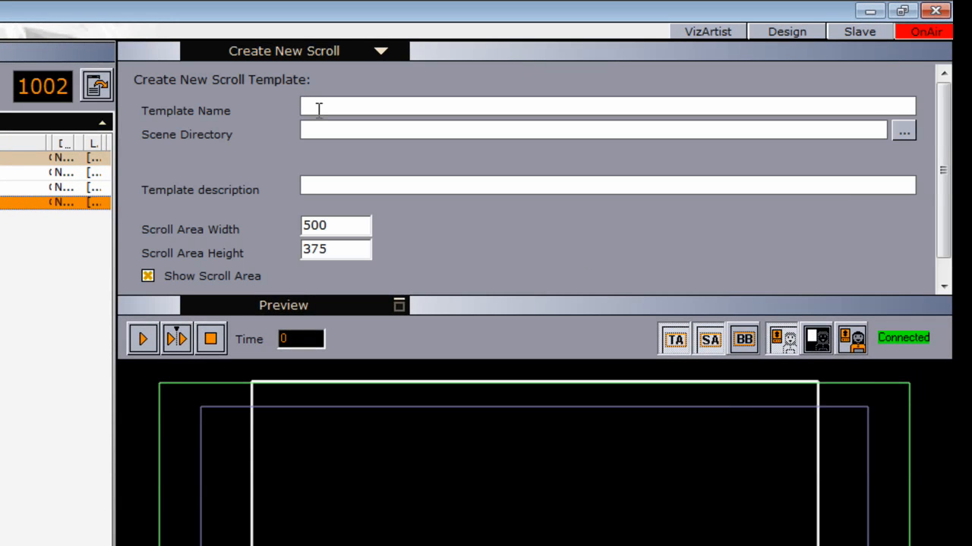
{"action": "type", "text": "credits"}
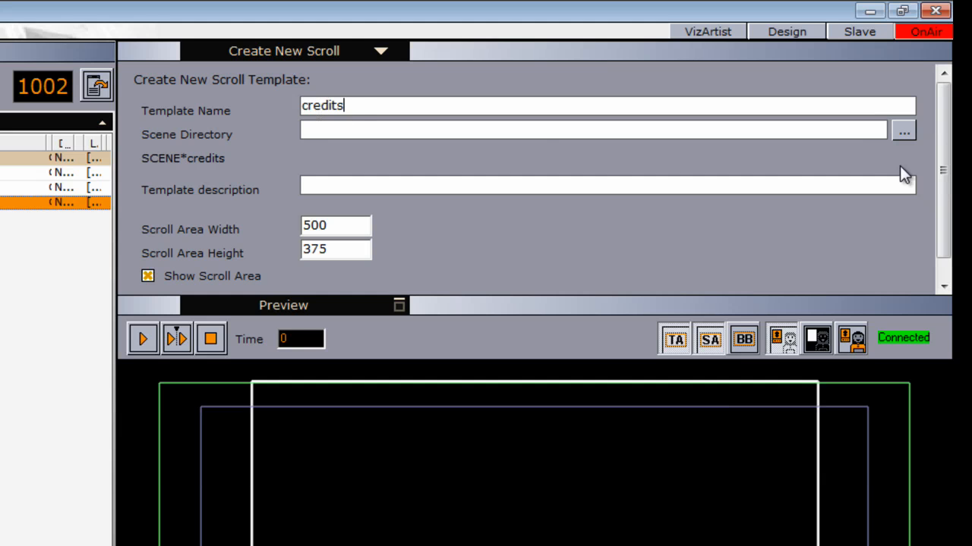
{"action": "left_click", "coordinate": [903, 134]}
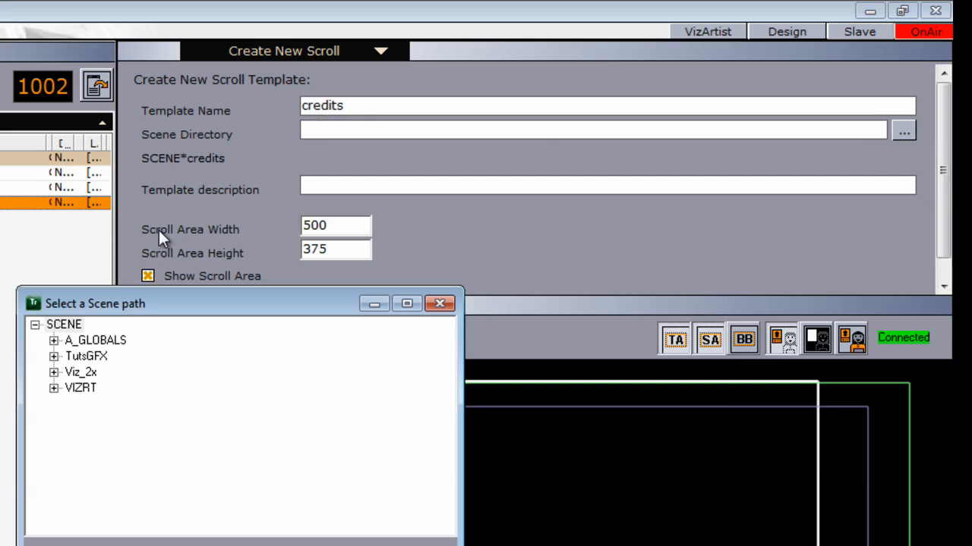
{"action": "left_click", "coordinate": [54, 357]}
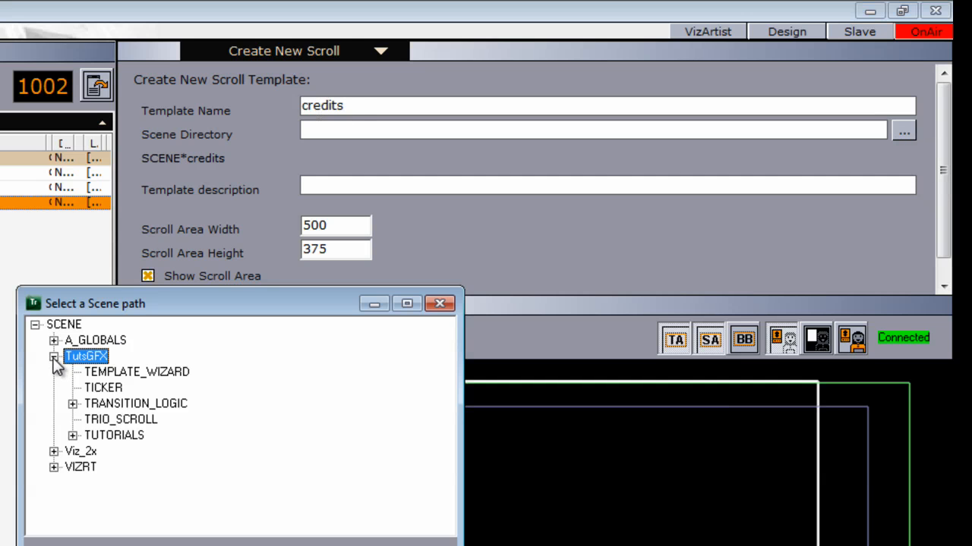
{"action": "left_click", "coordinate": [138, 418]}
{"action": "left_click", "coordinate": [195, 545]}
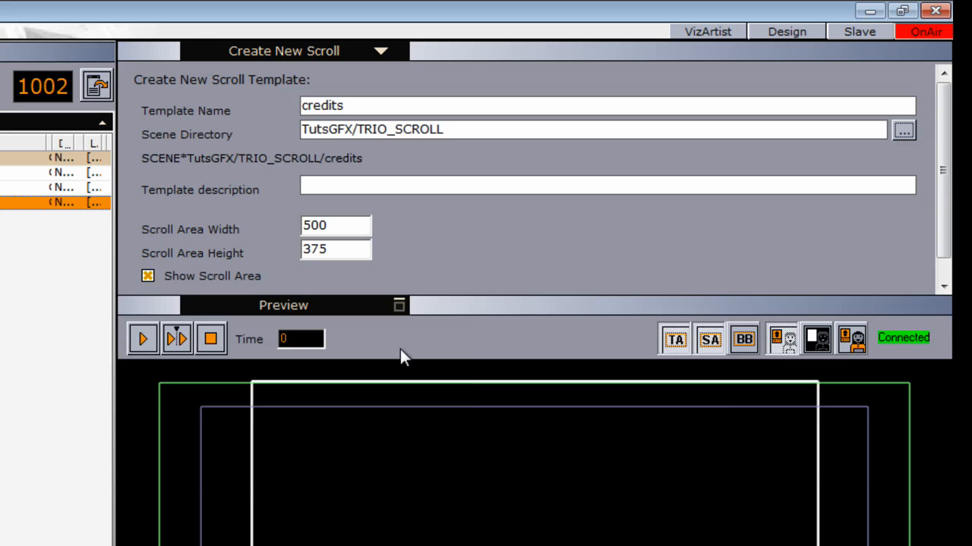
{"action": "left_click", "coordinate": [327, 184]}
{"action": "type", "text": "credits"}
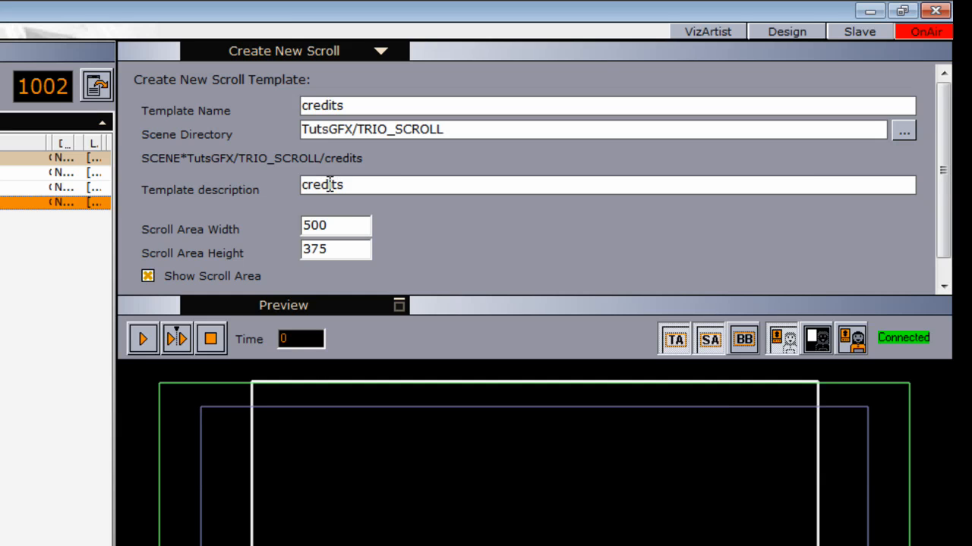
Turn off the display of the scroll area and create the scroll template
{"action": "double_click", "coordinate": [331, 227]}
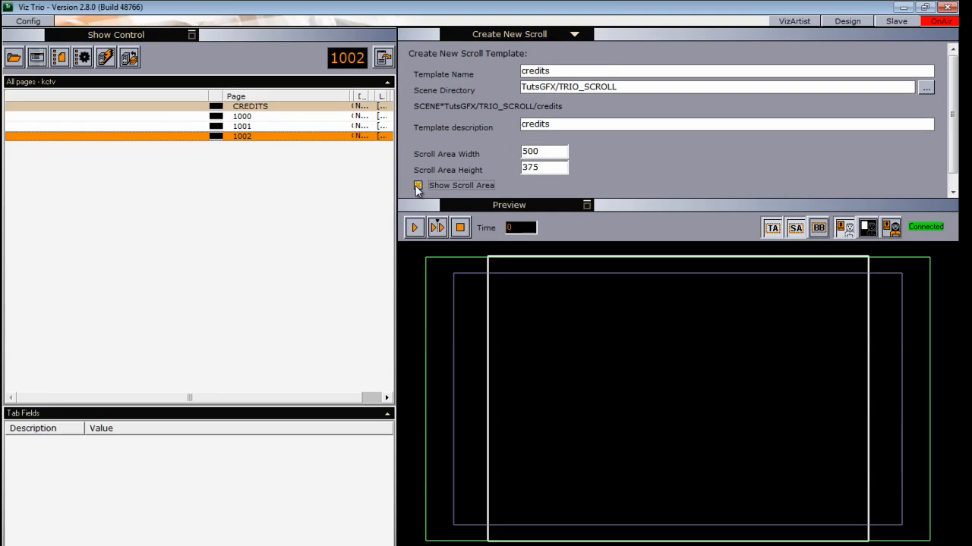
{"action": "left_click", "coordinate": [147, 278]}
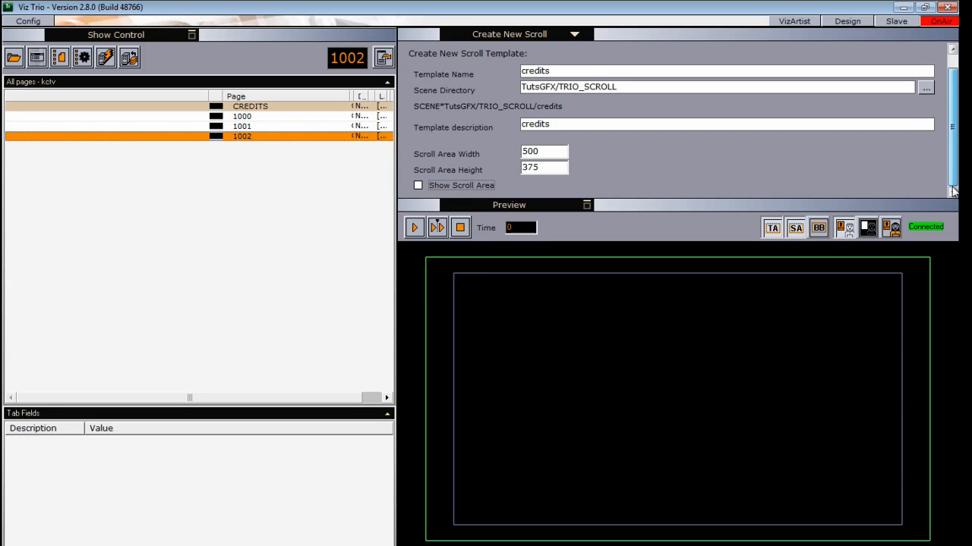
{"action": "left_click_drag", "start_coordinate": [953, 156], "coordinate": [952, 173]}
{"action": "left_click", "coordinate": [441, 191]}
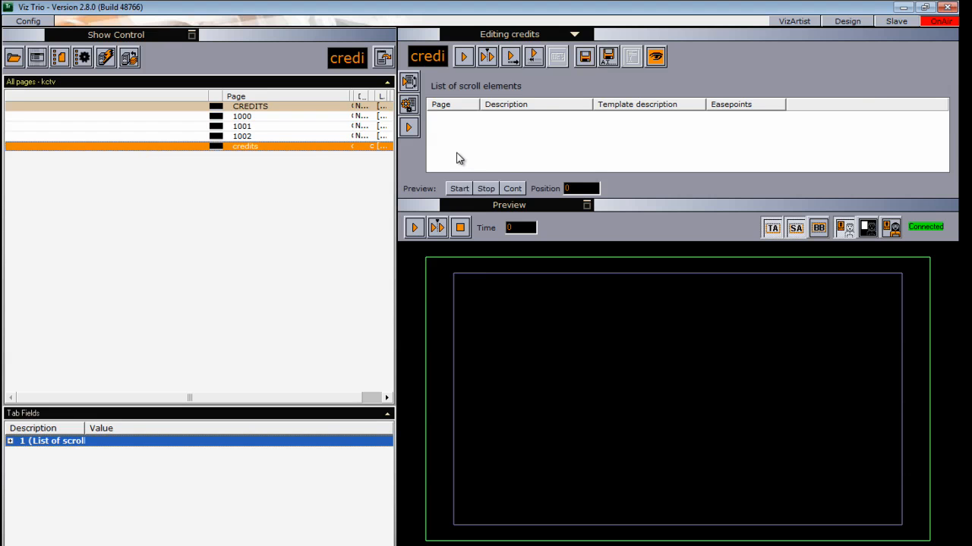
Add pages 1000, 1001 and 1002 in that order to the credits scroll's element list
{"action": "left_click_drag", "start_coordinate": [241, 116], "coordinate": [503, 143]}
{"action": "left_click_drag", "start_coordinate": [240, 127], "coordinate": [471, 147]}
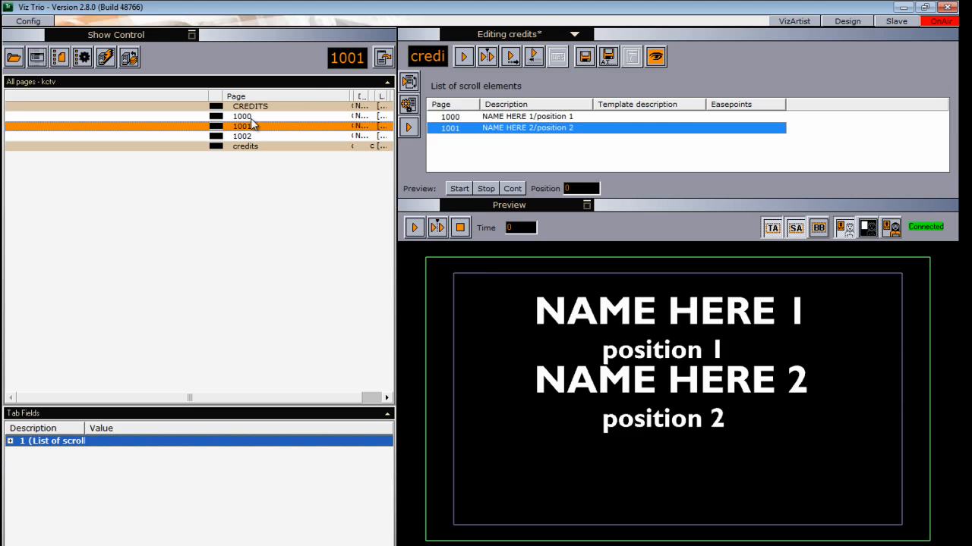
{"action": "left_click_drag", "start_coordinate": [241, 136], "coordinate": [468, 154]}
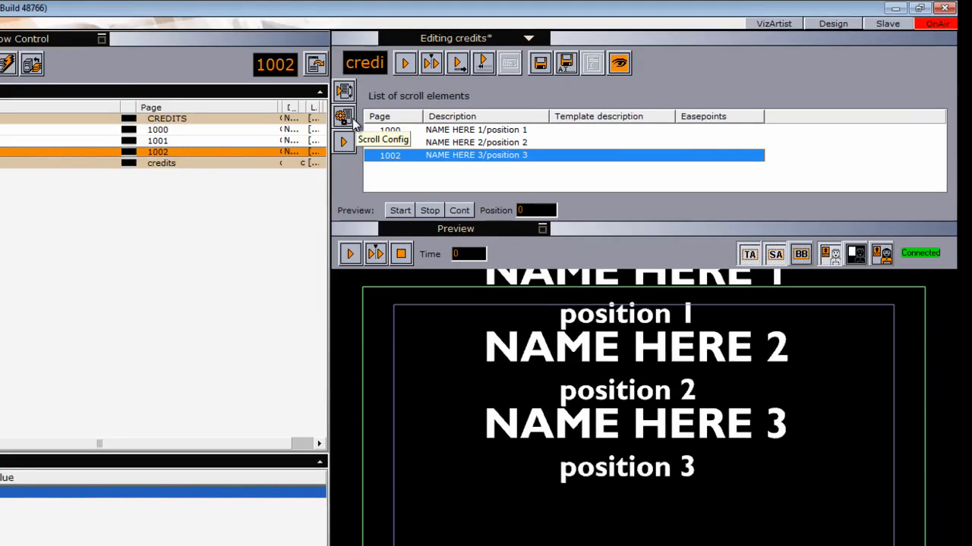
Open the scroll configuration and set the spacing between scroll elements to 1.3
{"action": "left_click", "coordinate": [408, 104]}
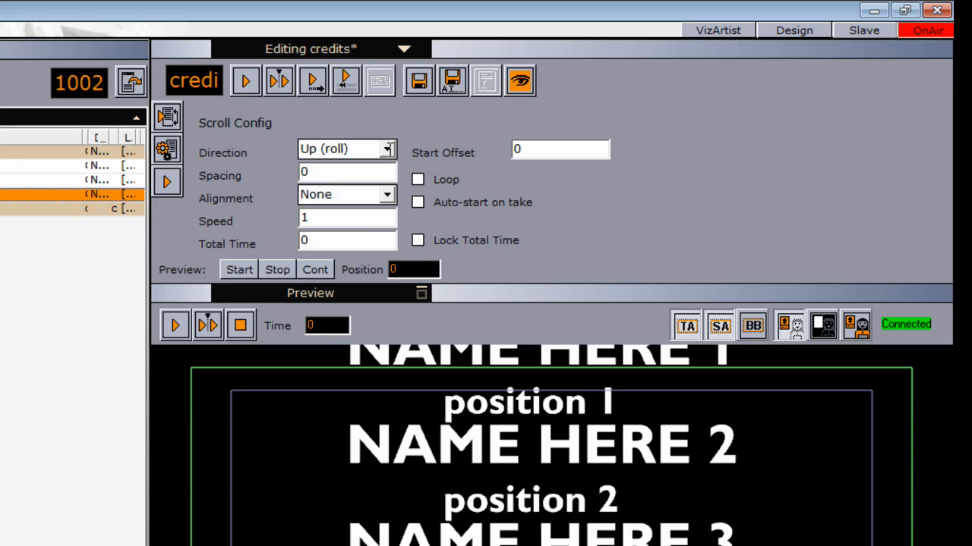
{"action": "left_click_drag", "start_coordinate": [311, 178], "coordinate": [326, 175]}
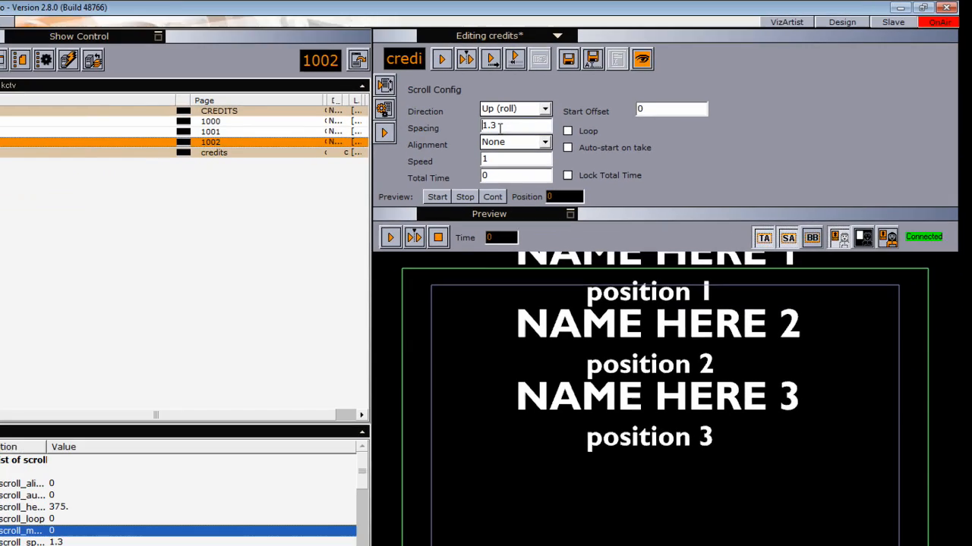
Increase the spacing between the scroll elements to 70.3 and enable looping for the credits scroll
{"action": "left_click_drag", "start_coordinate": [499, 127], "coordinate": [922, 136]}
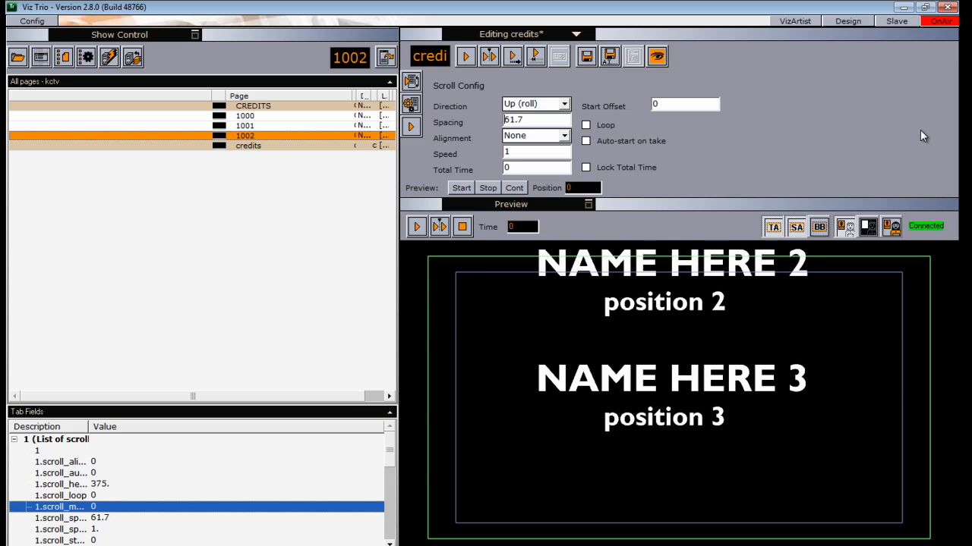
{"action": "left_click_drag", "start_coordinate": [528, 119], "coordinate": [592, 120]}
{"action": "left_click", "coordinate": [522, 151]}
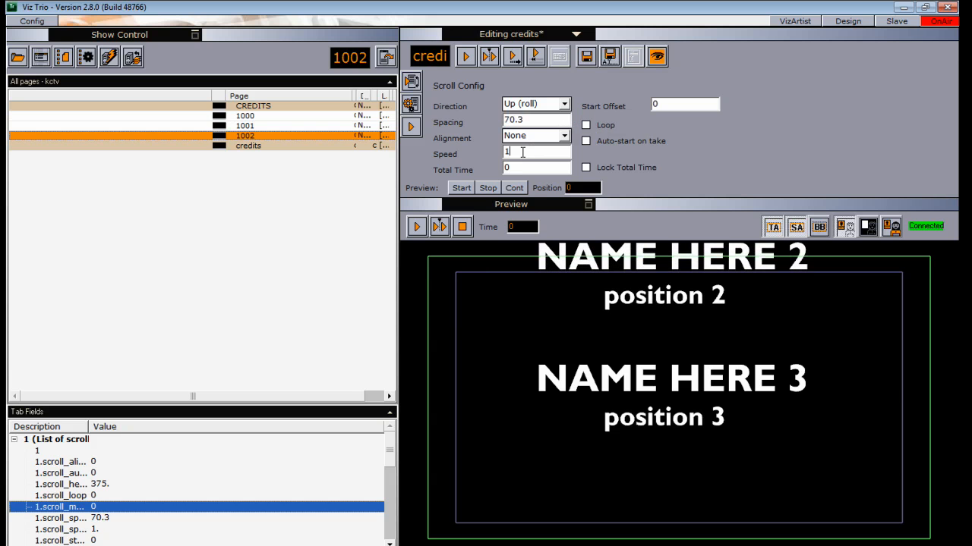
{"action": "double_click", "coordinate": [522, 152]}
{"action": "left_click", "coordinate": [585, 126]}
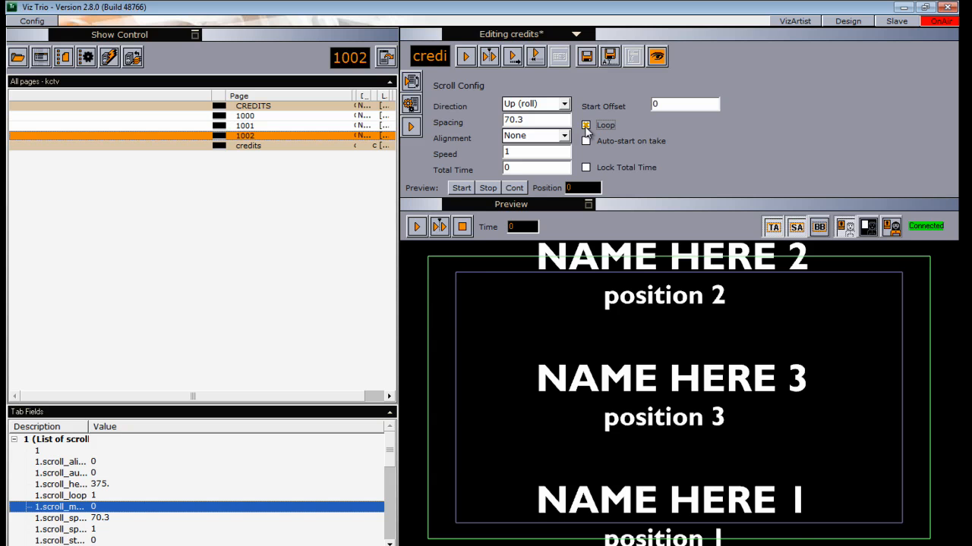
Start the scroll preview and raise the scroll speed to 3.7
{"action": "left_click", "coordinate": [461, 187]}
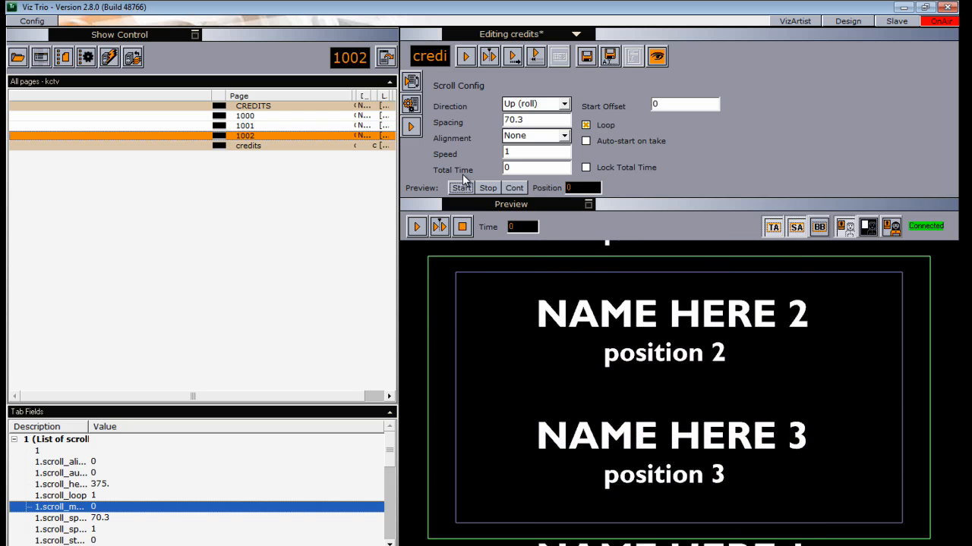
{"action": "left_click_drag", "start_coordinate": [516, 152], "coordinate": [536, 152]}
{"action": "double_click", "coordinate": [536, 152]}
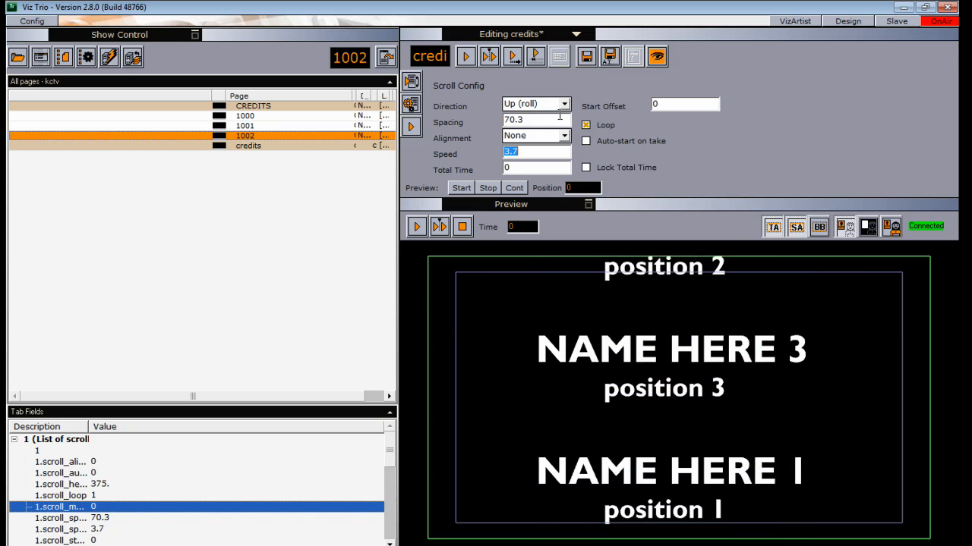
Change the scroll direction to Down and open the scroll live controls
{"action": "left_click", "coordinate": [564, 104]}
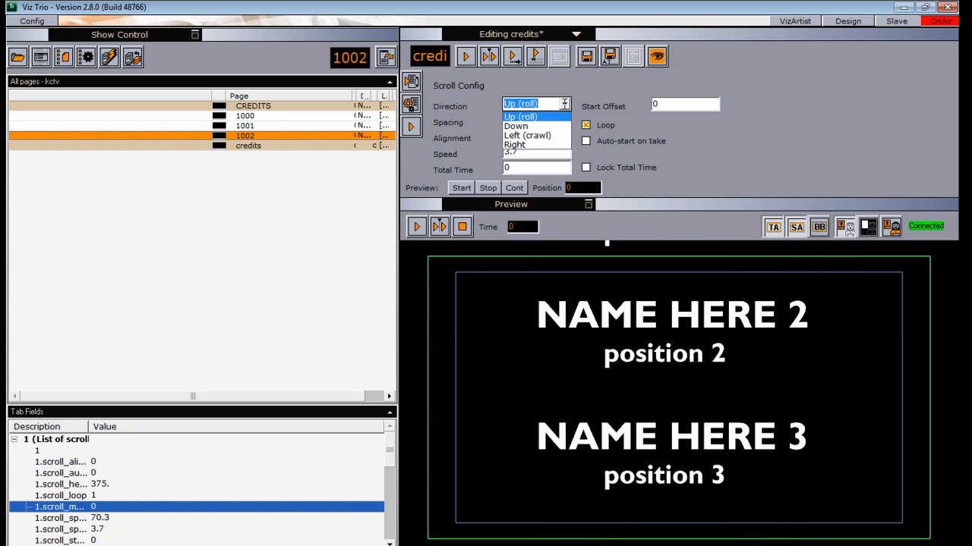
{"action": "left_click", "coordinate": [549, 126]}
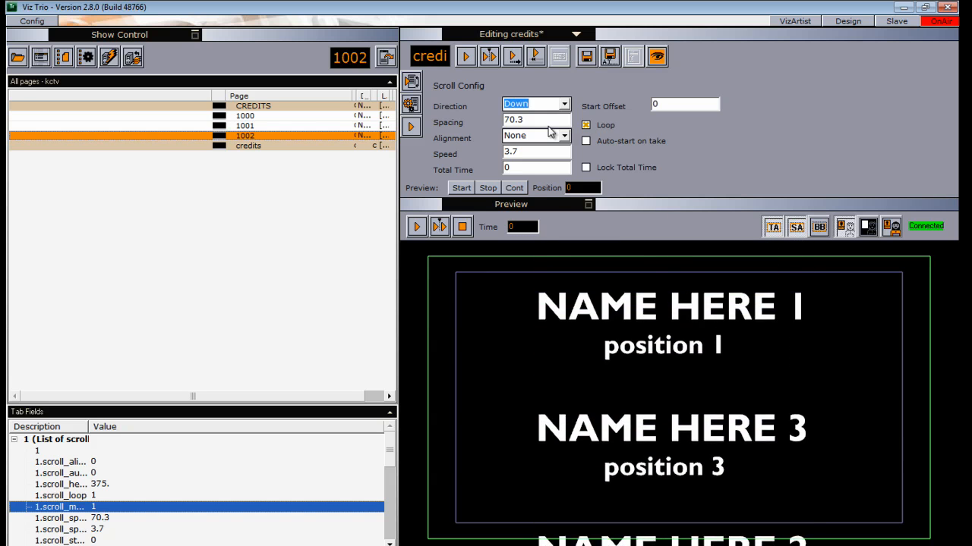
{"action": "left_click", "coordinate": [412, 129]}
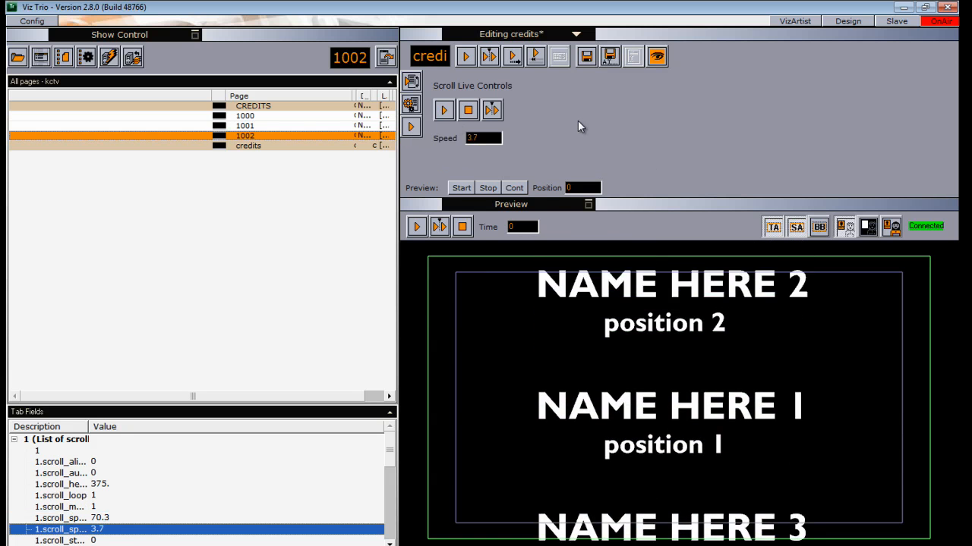